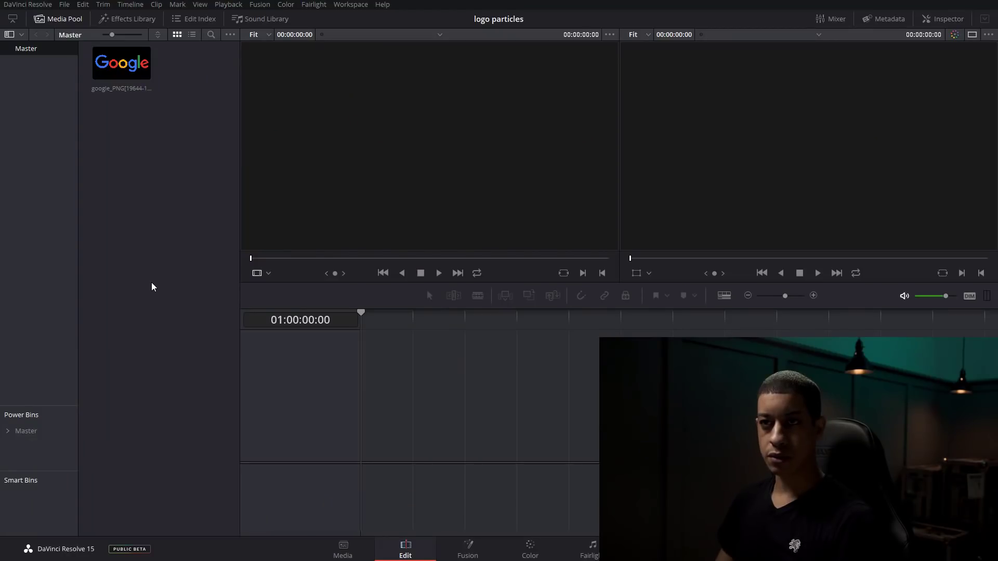
- Place the Google logo image at the start of a new timeline and convert it to a Fusion clip
left_click_drag(116, 69, 357, 445)
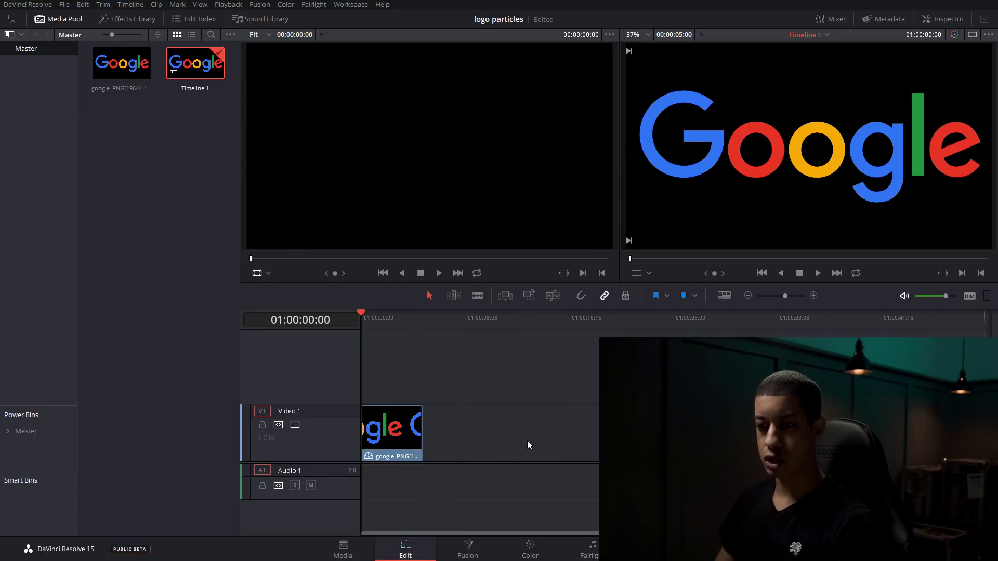
right_click(383, 432)
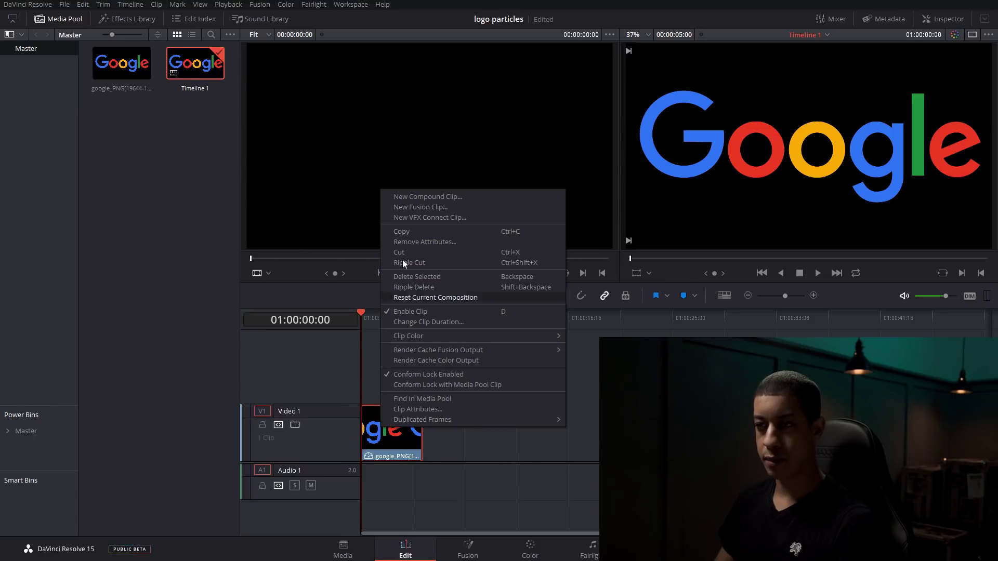
left_click(435, 208)
left_click(391, 319)
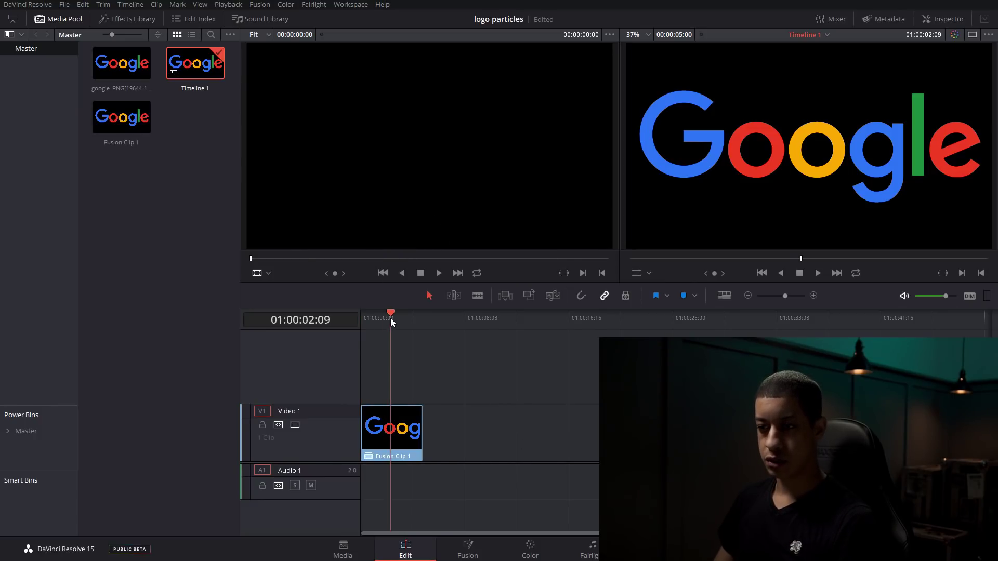
- Open the clip on the Fusion page and add a Background node made fully transparent through its alpha
left_click(468, 551)
left_click_drag(67, 367, 633, 373)
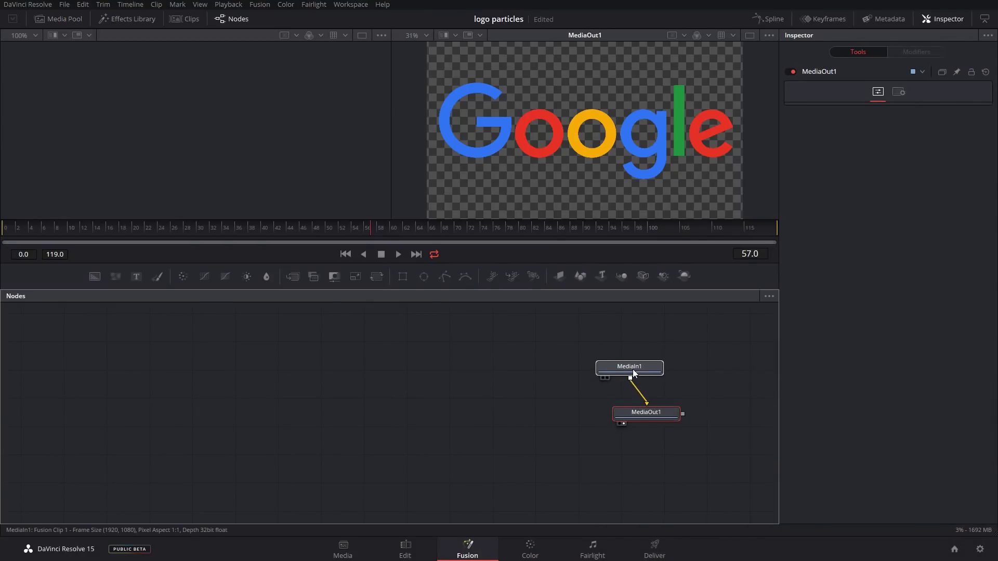
left_click(483, 412)
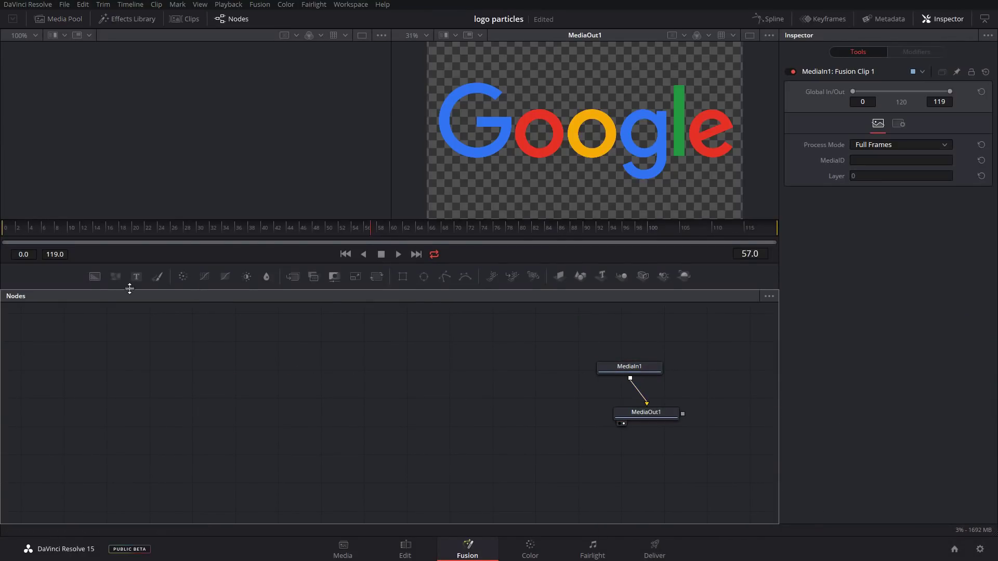
left_click_drag(100, 285, 121, 363)
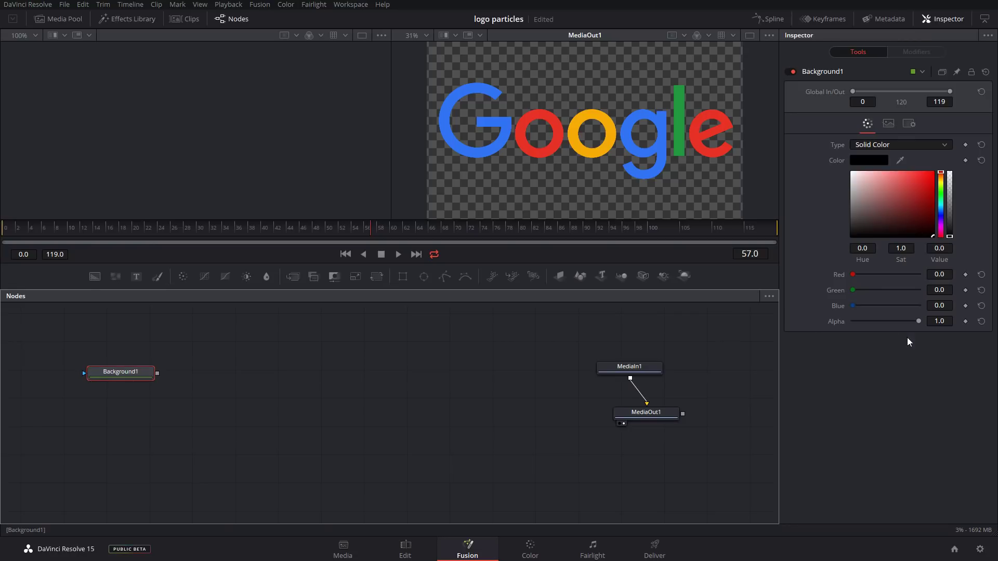
left_click_drag(917, 320, 826, 328)
left_click(416, 364)
- Detach MediaIn1 from MediaOut1 and combine it as foreground over Background1 with a Merge node
left_click_drag(634, 369, 122, 332)
left_click(585, 412)
key("1")
left_click_drag(125, 383, 166, 382)
left_click_drag(148, 331, 212, 350)
left_click_drag(90, 334, 87, 351)
left_click(201, 356)
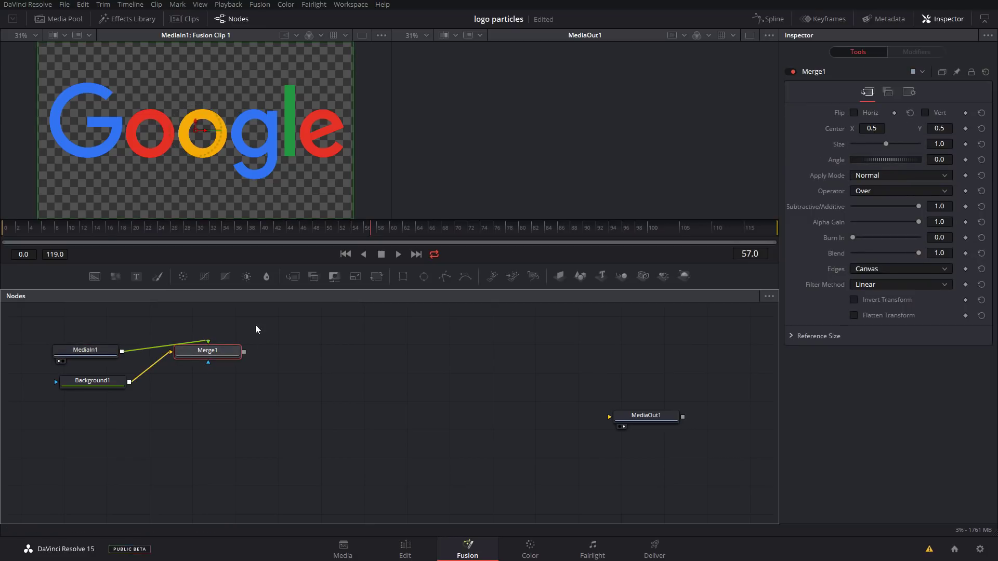
- Show the Merge1 result in the second viewer only, leaving the first viewer empty
left_click_drag(224, 359, 638, 156)
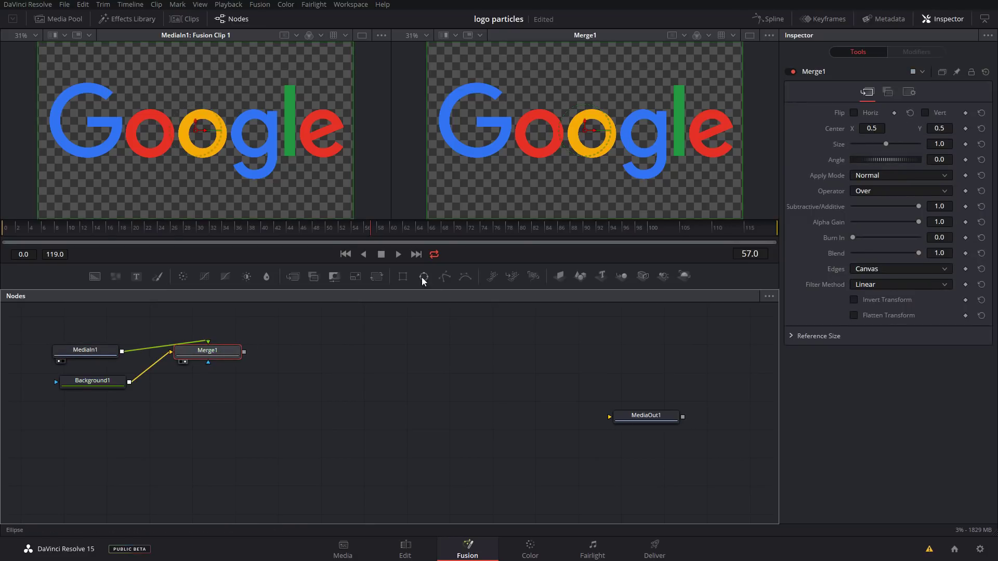
left_click(180, 363)
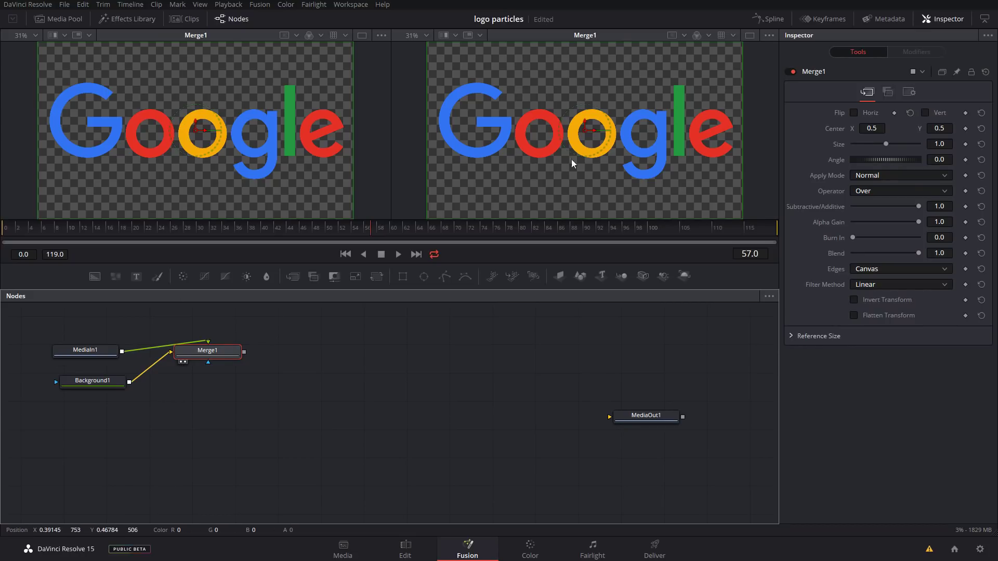
key("2")
key("2")
key("1")
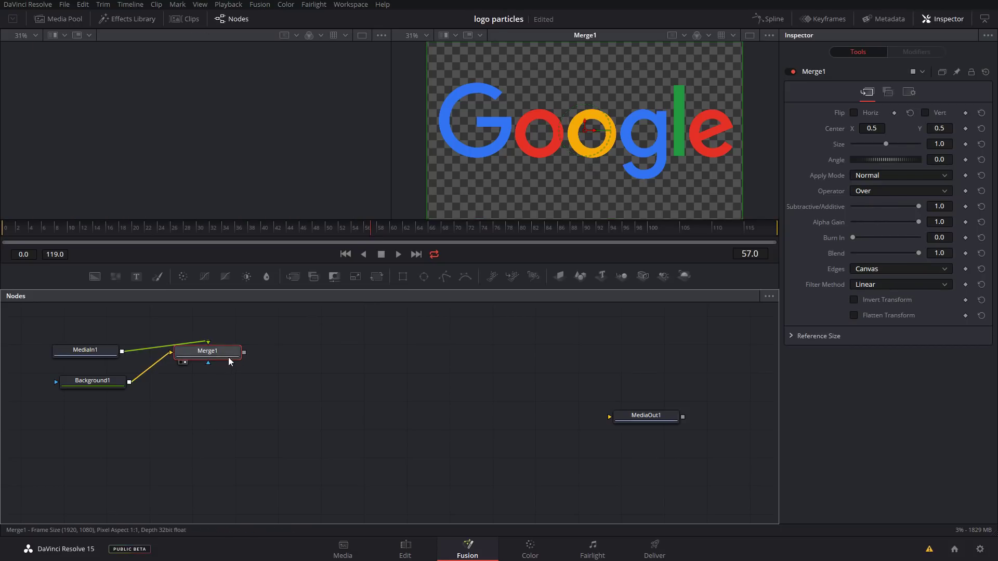
- Reposition the Merge1 node slightly and scale the logo down to a size of 0.61
left_click_drag(216, 356, 221, 348)
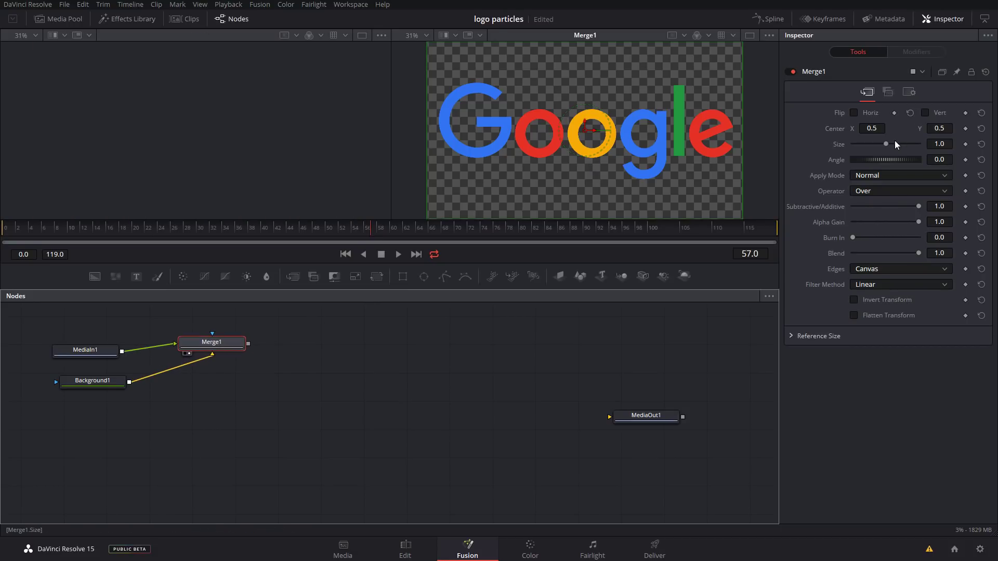
left_click_drag(887, 143, 872, 145)
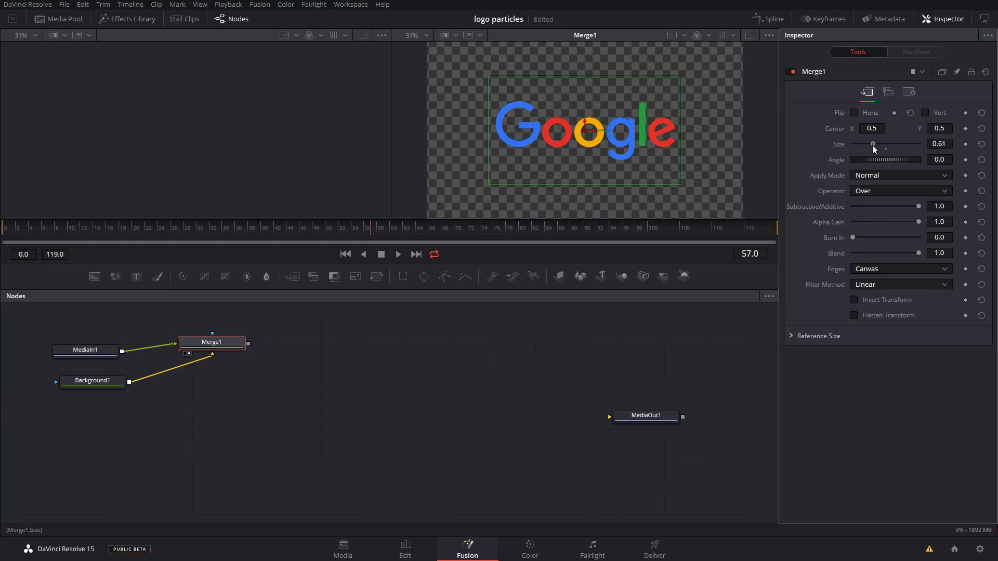
left_click(425, 35)
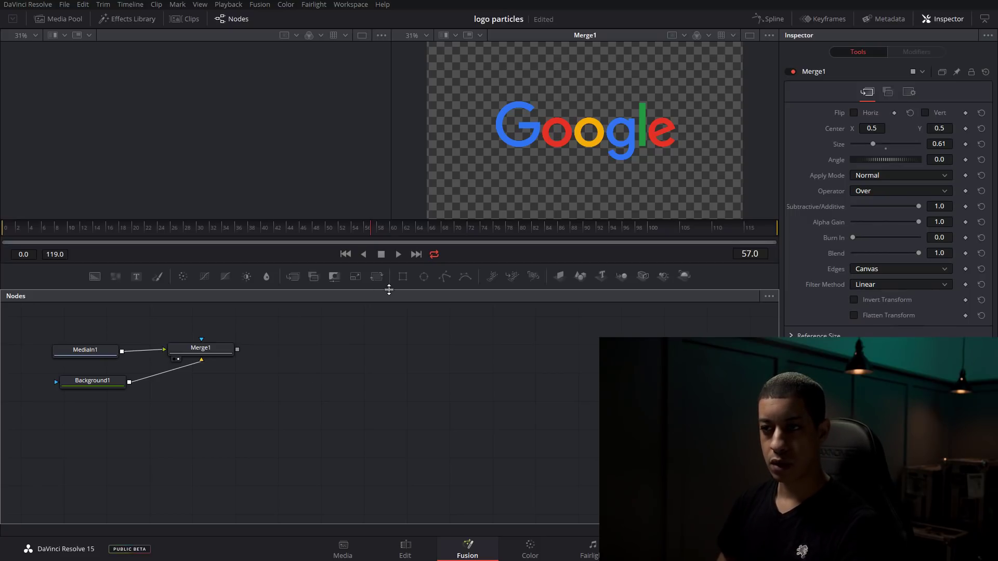
- Add a Rectangle mask and a second Merge node with Merge1 as foreground and Background1 as background
left_click_drag(401, 275, 328, 359)
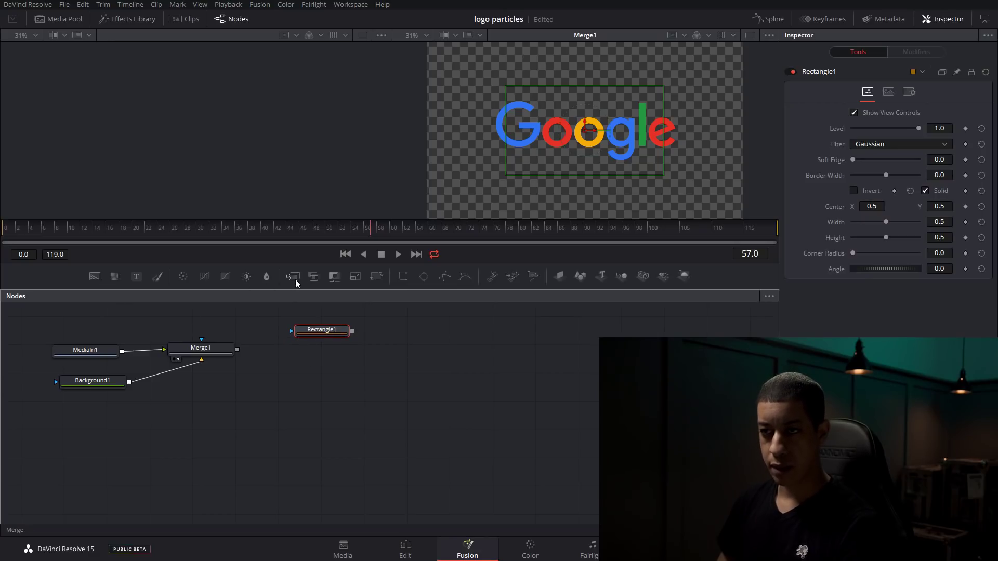
left_click_drag(293, 278, 313, 372)
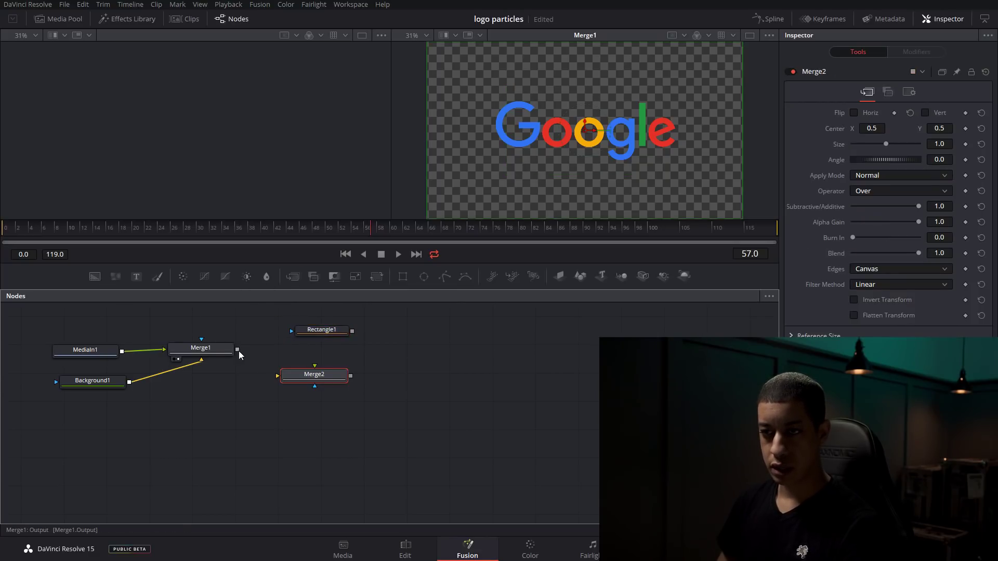
left_click_drag(237, 349, 316, 367)
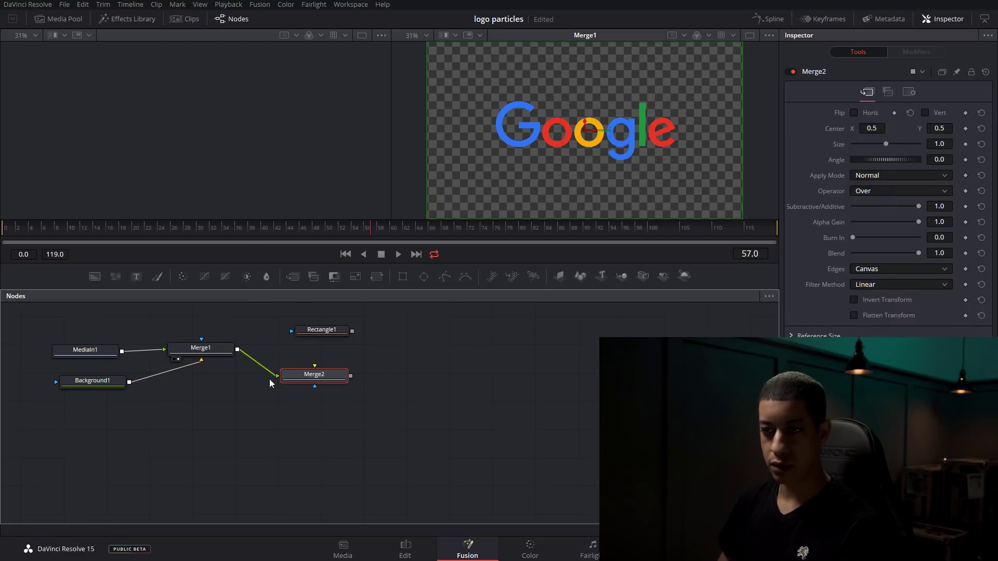
left_click_drag(130, 382, 322, 373)
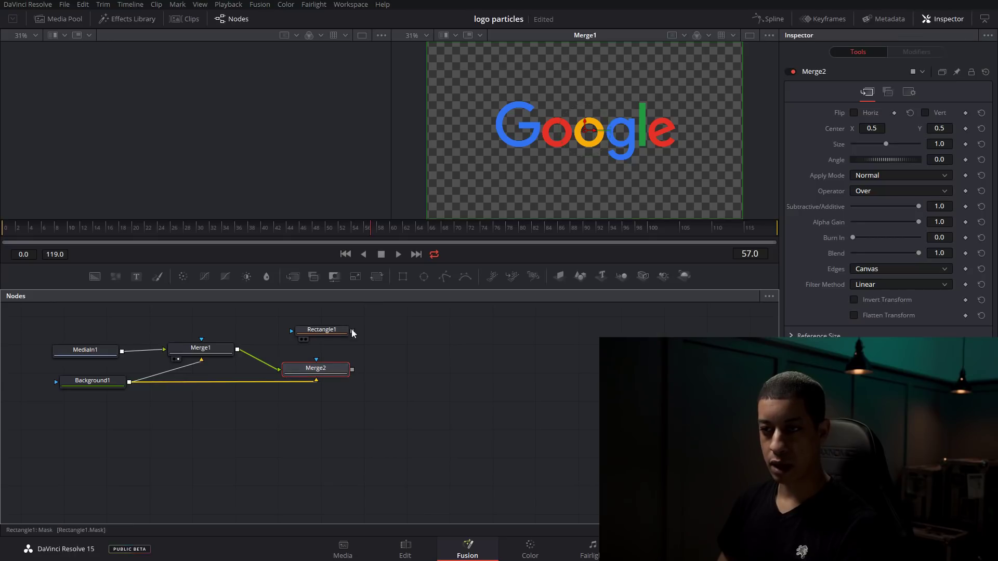
- Connect Rectangle1 as the effect mask of Merge2 and show Merge2 in the second viewer
mouse_move(323, 332)
left_mouse_down()
mouse_move(314, 326)
mouse_move(329, 366)
mouse_move(318, 367)
mouse_move(325, 330)
left_mouse_up()
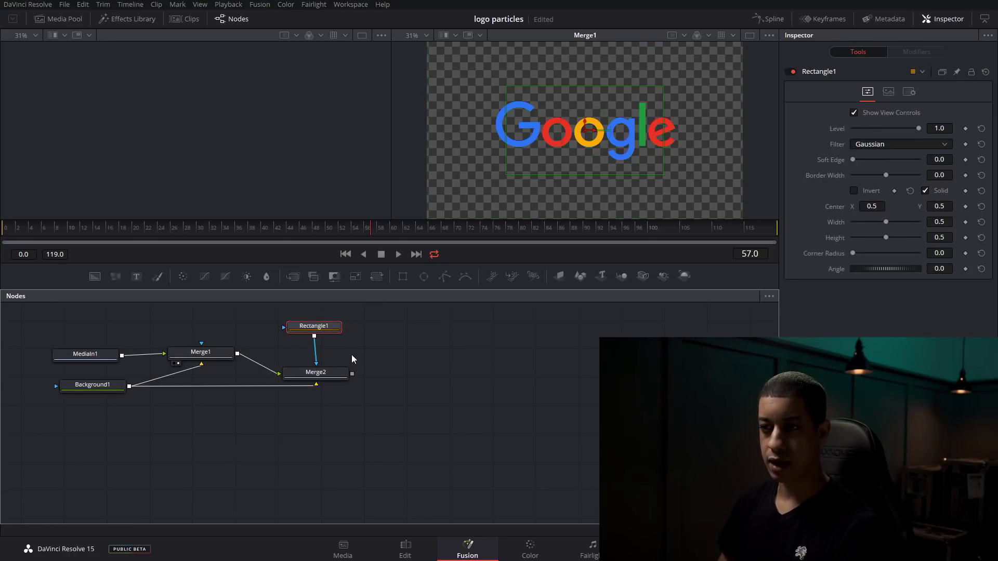
left_click(326, 372)
key("2")
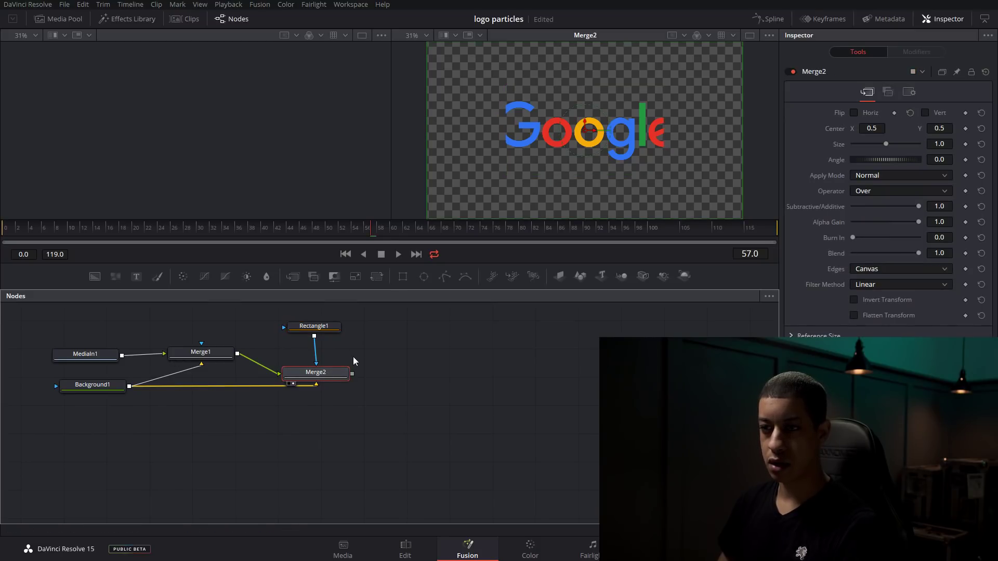
- Narrow the Rectangle1 mask to a width of 0.016 and tidy the Merge2 node's position
left_click(314, 327)
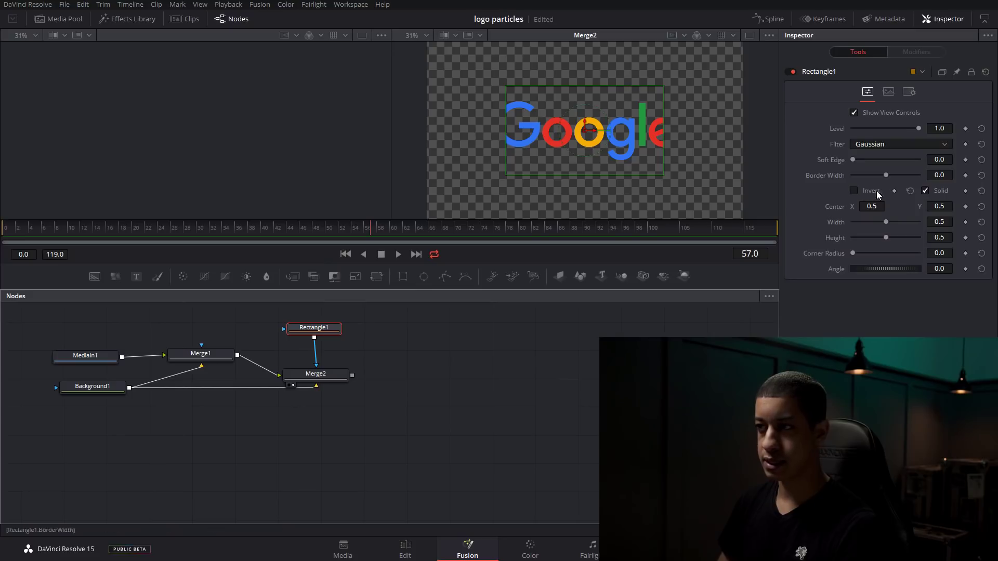
left_click_drag(886, 222, 853, 220)
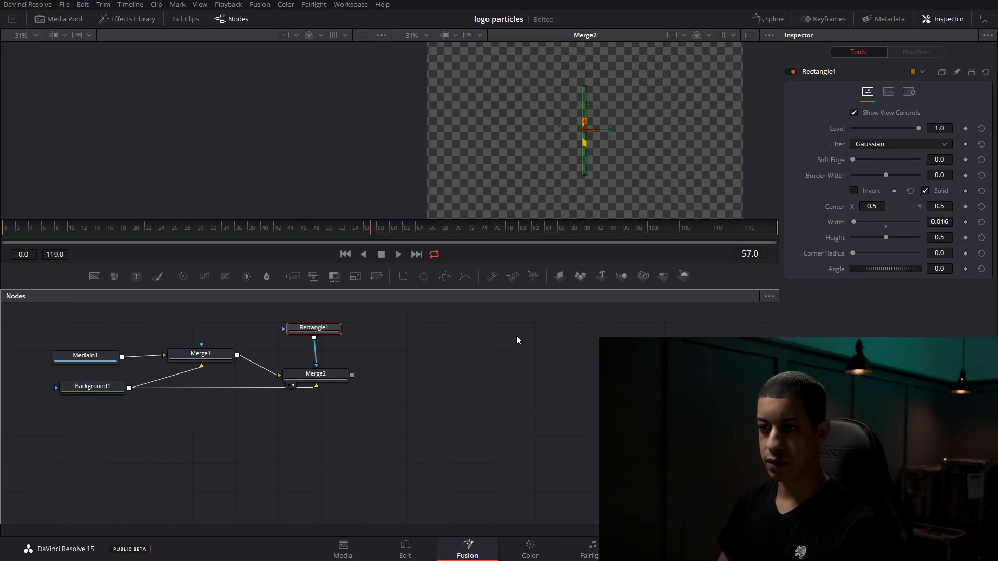
left_click_drag(308, 382, 306, 371)
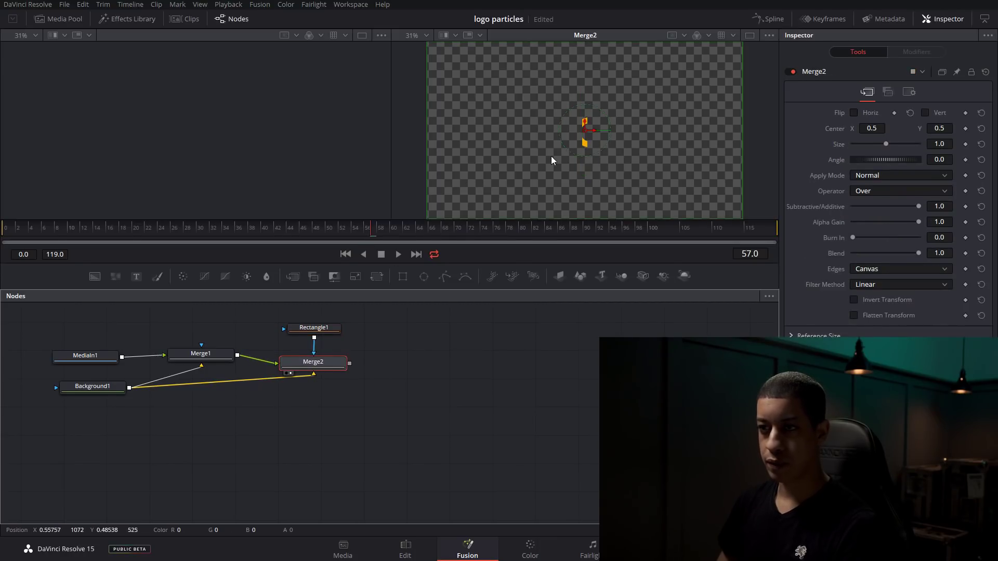
- Show Merge1 in the first viewer and move the rectangle mask just left of the G, to center X about 0.202
left_click(201, 355)
key("1")
left_click(320, 328)
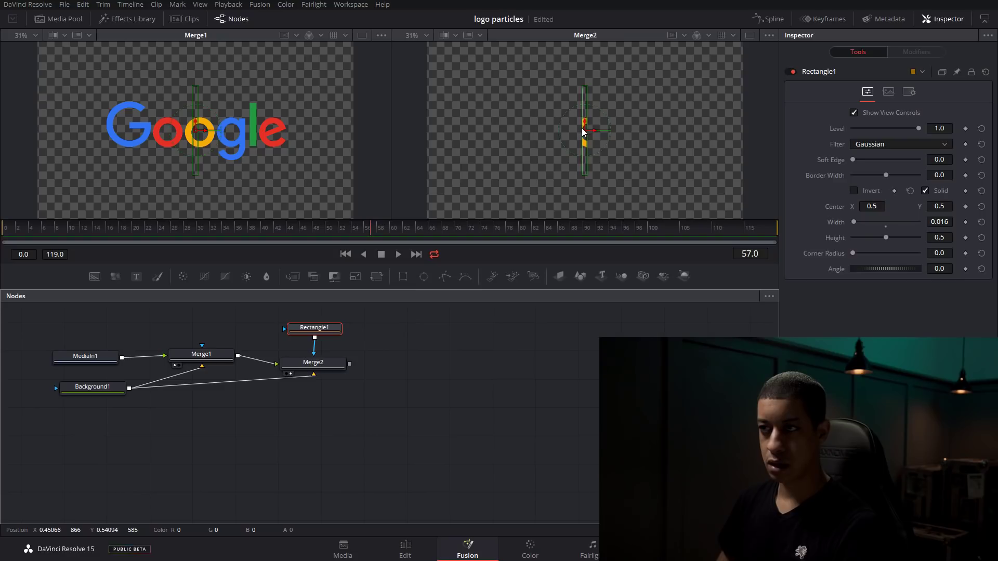
left_click_drag(594, 131, 501, 138)
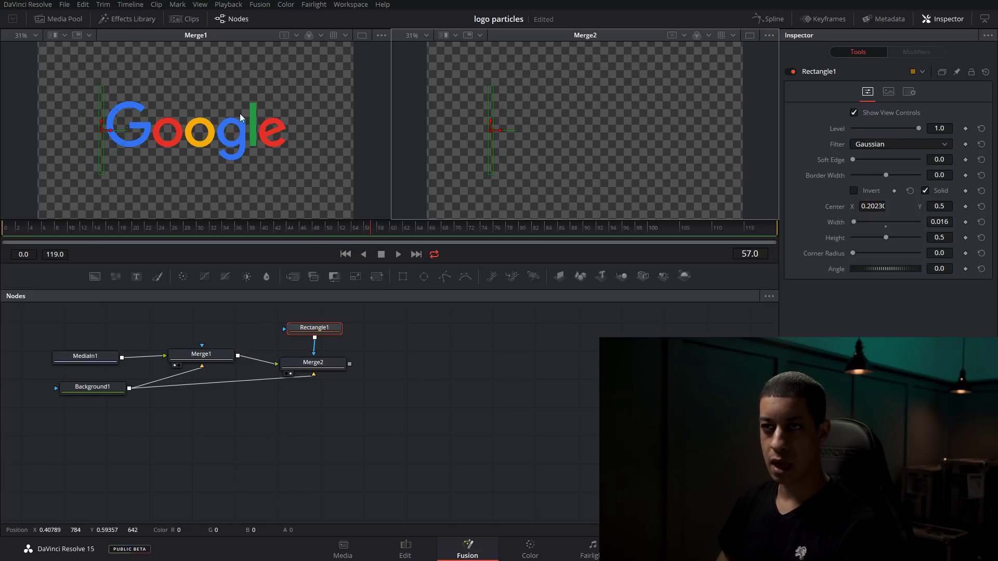
left_click_drag(202, 357, 205, 358)
left_click(319, 369)
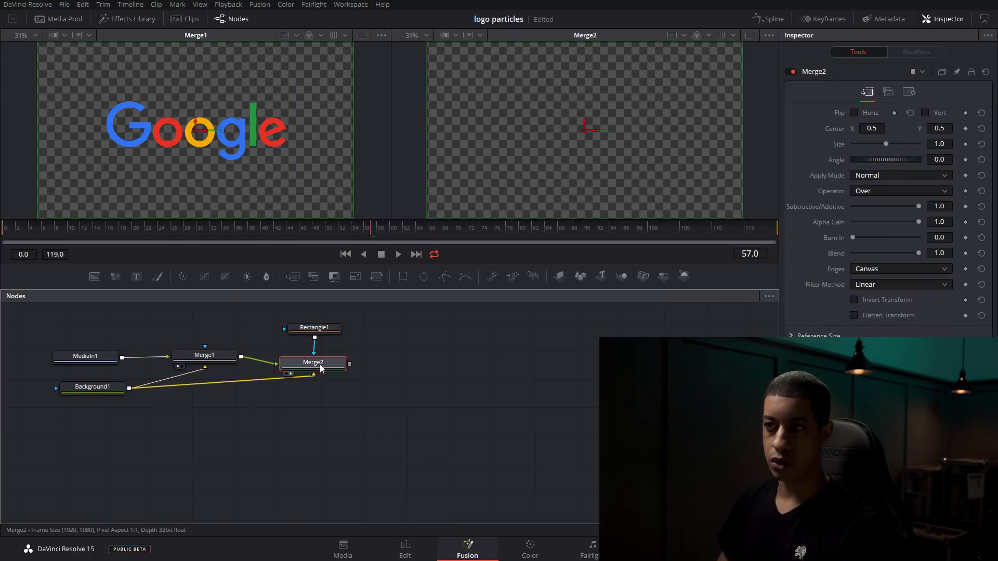
left_click_drag(324, 333, 326, 333)
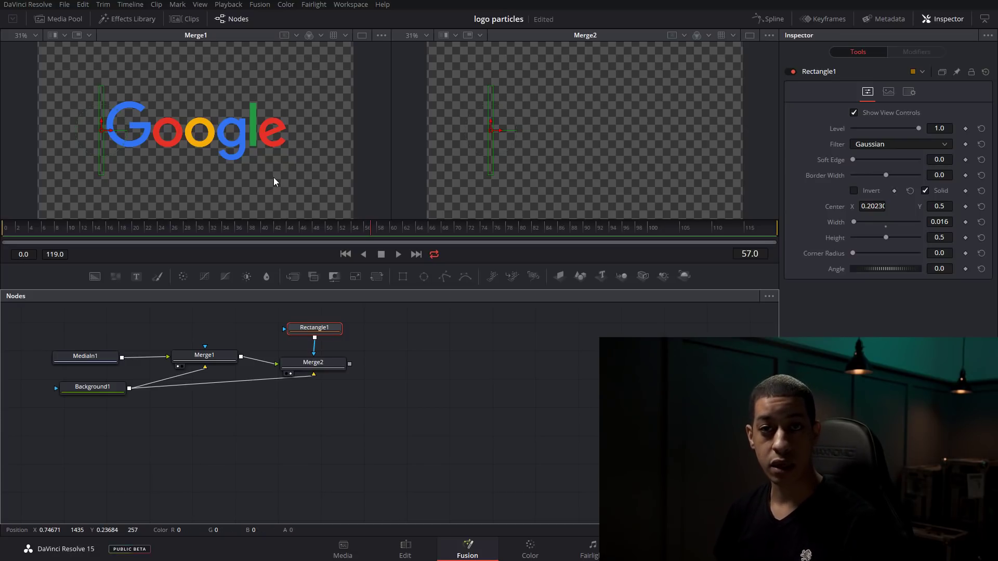
- Add a Mask Paint node to the node graph beside Merge2
right_click(410, 359)
left_click(360, 363)
key("shift+space")
type("pain")
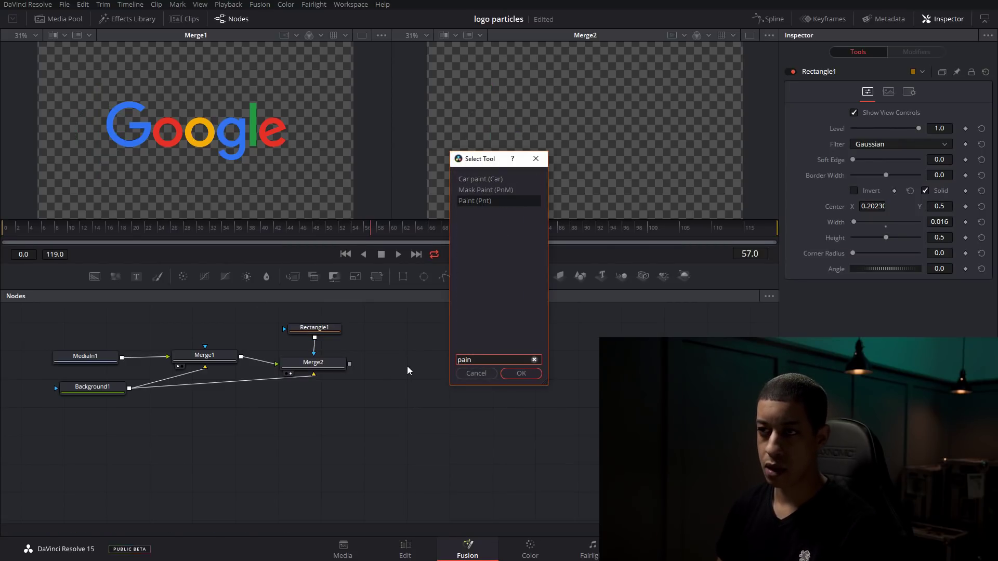
key("Up")
key("Return")
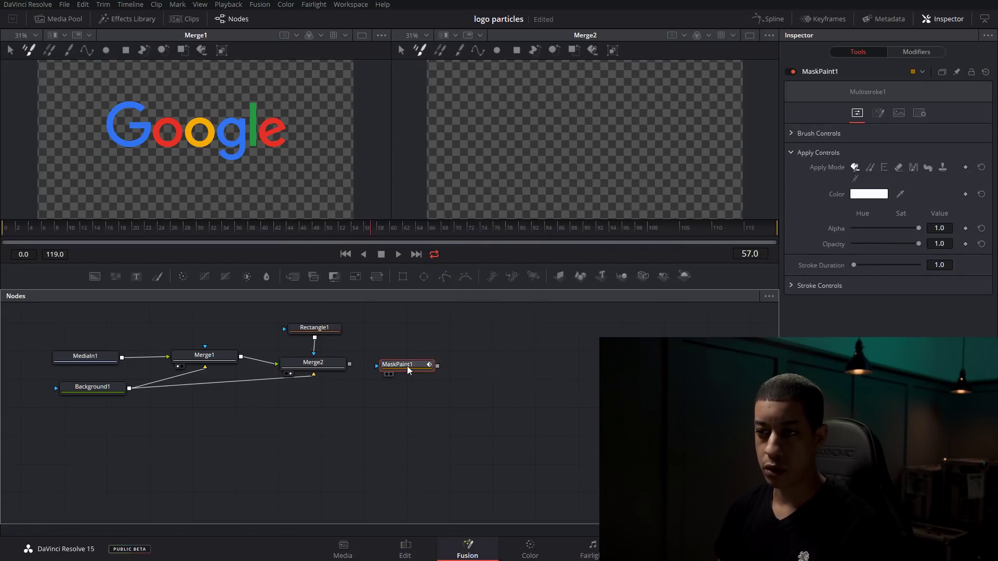
- Disconnect Rectangle1 from Merge2 and connect MaskPaint1 as its mask instead
left_click(314, 352)
left_click_drag(322, 332, 512, 327)
left_click_drag(407, 365, 286, 331)
left_click_drag(314, 361, 324, 336)
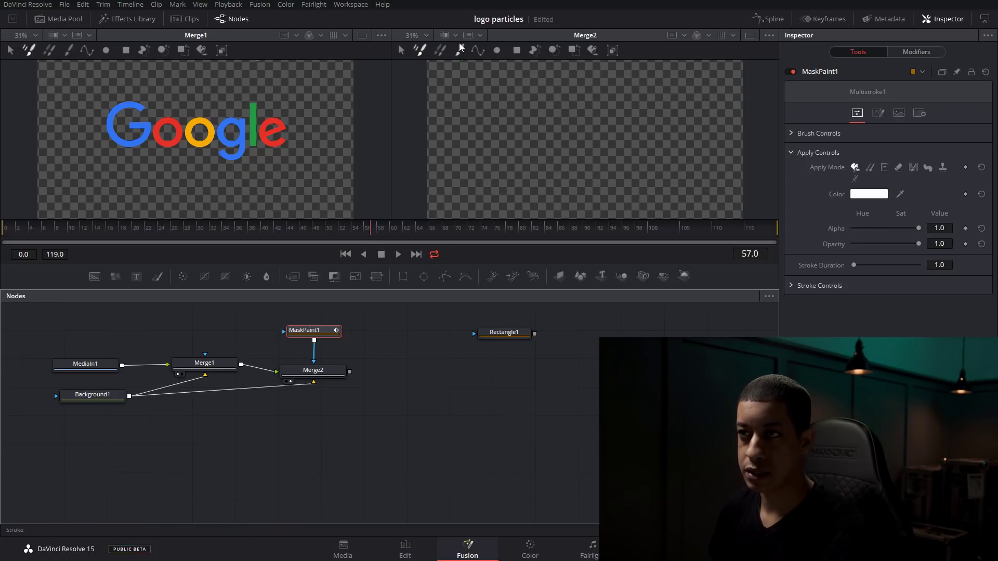
- Trace the letter G of the logo with a polyline stroke in MaskPaint1
left_click(477, 50)
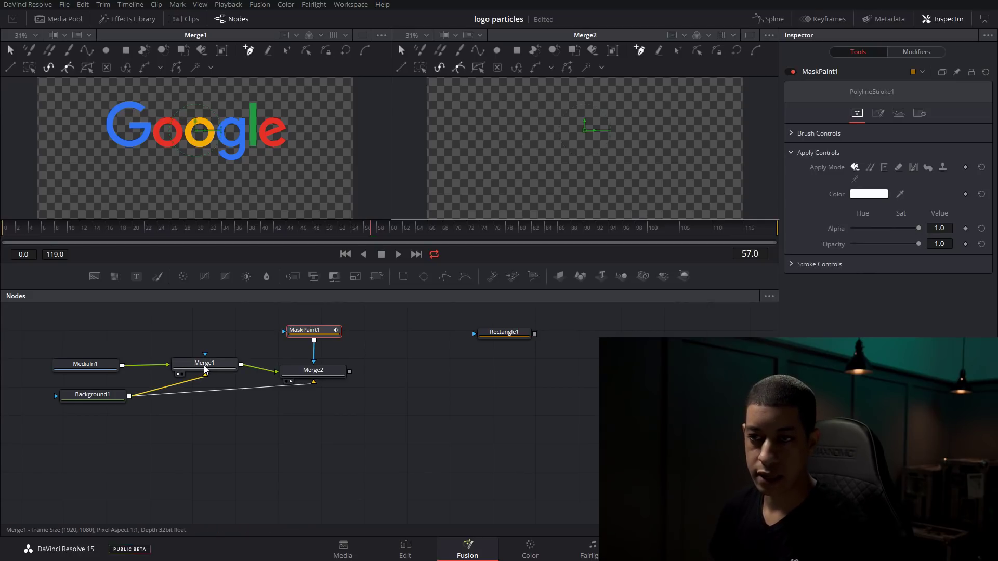
left_click(141, 108)
left_click(129, 106)
left_click(122, 108)
left_click(114, 111)
left_click(108, 123)
left_click(110, 133)
left_click(118, 140)
left_click(129, 143)
left_click(141, 141)
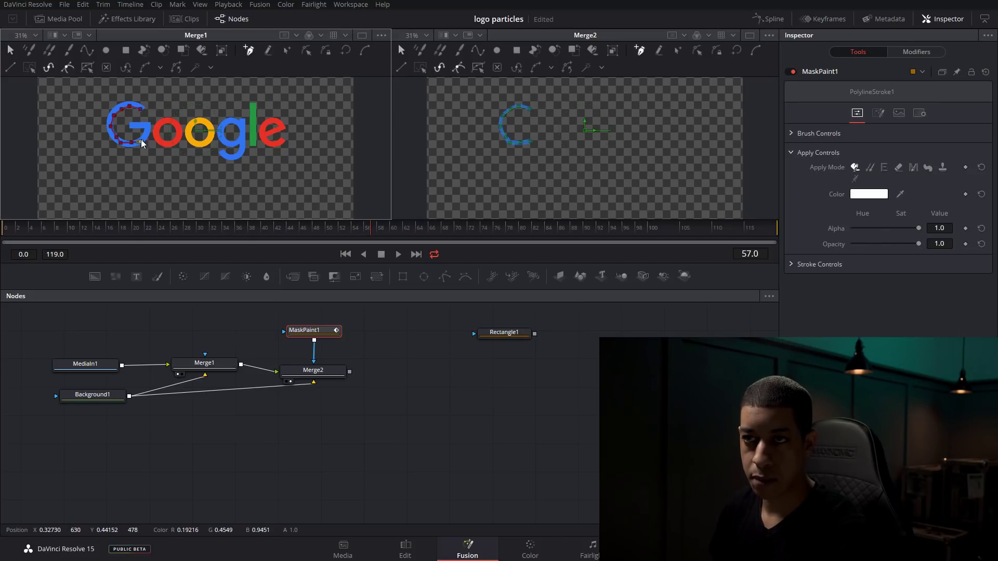
left_click(147, 129)
left_click(144, 126)
left_click(134, 126)
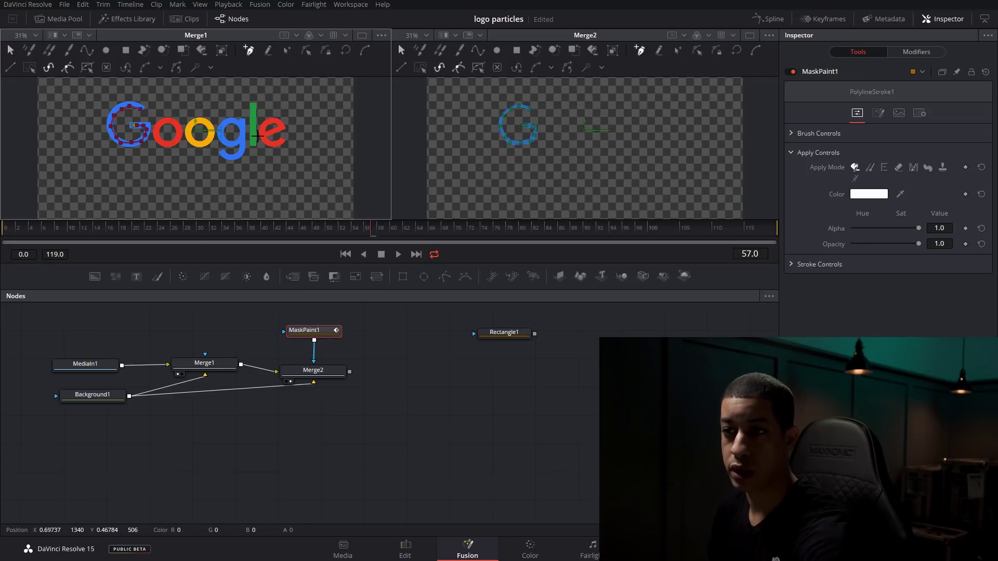
- Delete the MaskPaint1 node and reconnect Rectangle1 as the mask of Merge2
left_click(388, 383)
left_click(314, 355)
left_click(312, 331)
key("Delete")
left_click_drag(507, 335, 313, 362)
left_click_drag(304, 328, 312, 330)
- Keyframe Rectangle1's center at frame 0 and move the mask past the final letter, to X about 0.794, at frame 60
left_click(458, 339)
left_click(23, 234)
left_click_drag(22, 237, 1, 230)
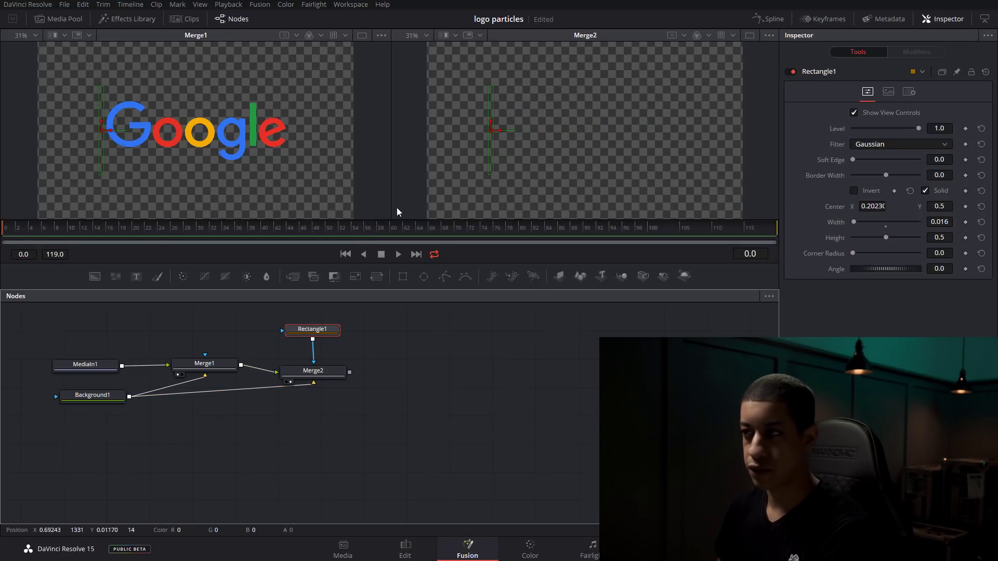
left_click(966, 207)
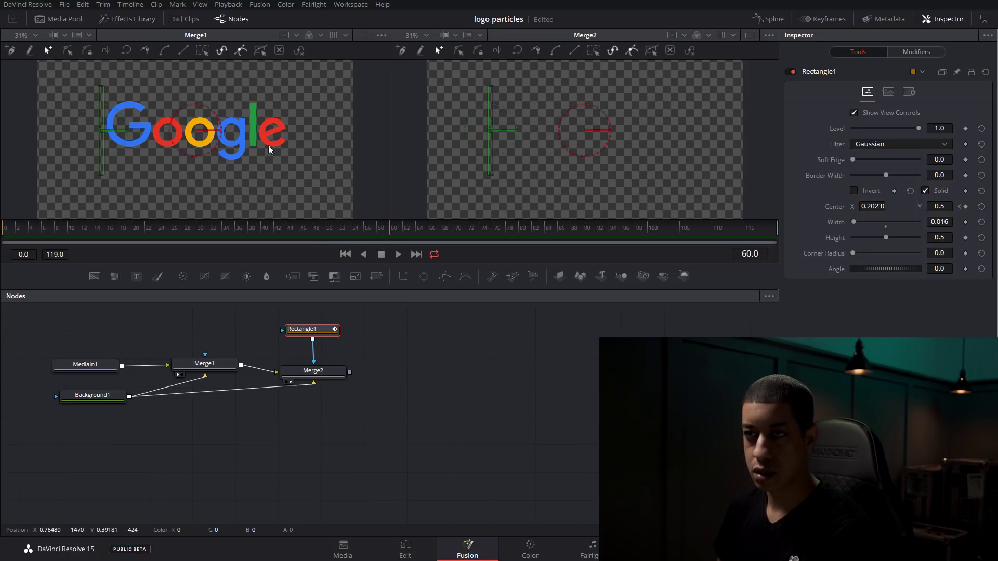
left_click_drag(111, 131, 300, 145)
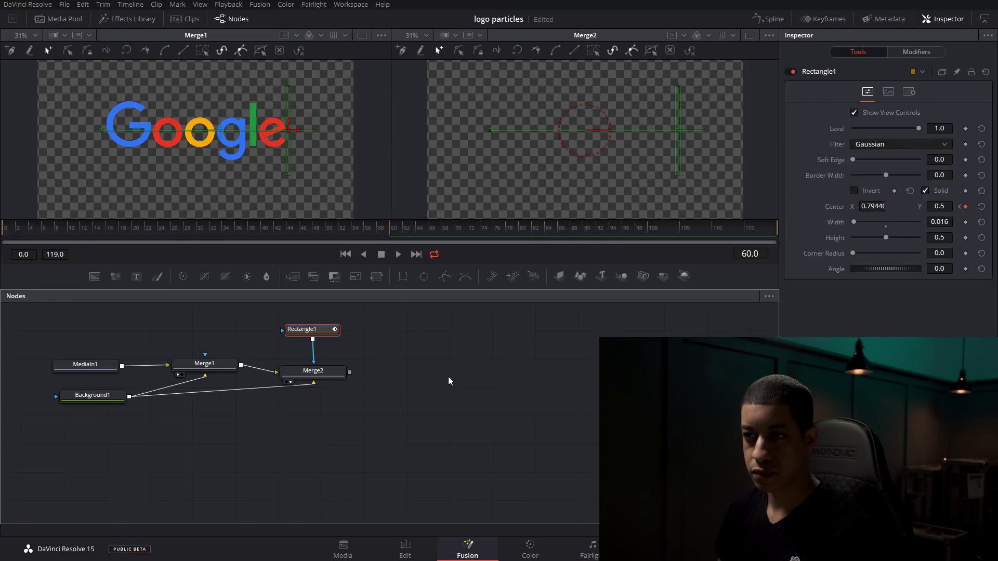
- Scrub through the timeline to review the thin rectangle mask wiping across the logo in Merge2
left_click(315, 233)
left_click_drag(125, 229, 404, 245)
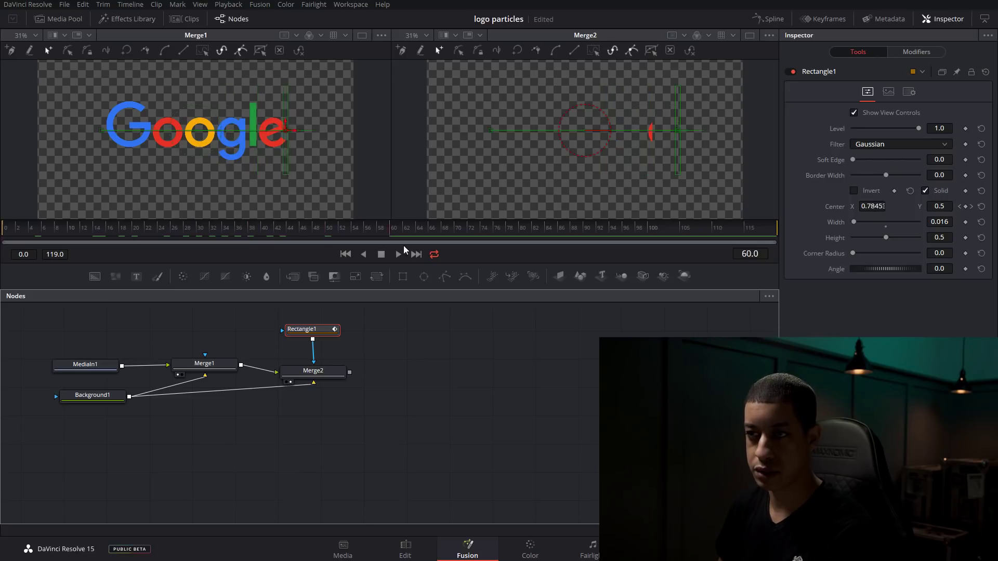
left_click_drag(334, 373, 335, 368)
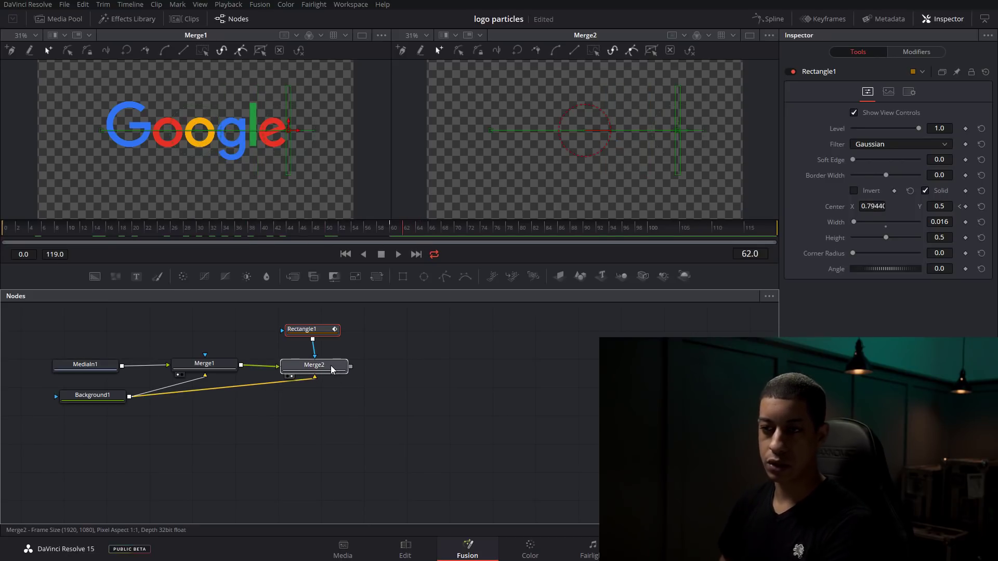
left_click_drag(311, 330, 316, 331)
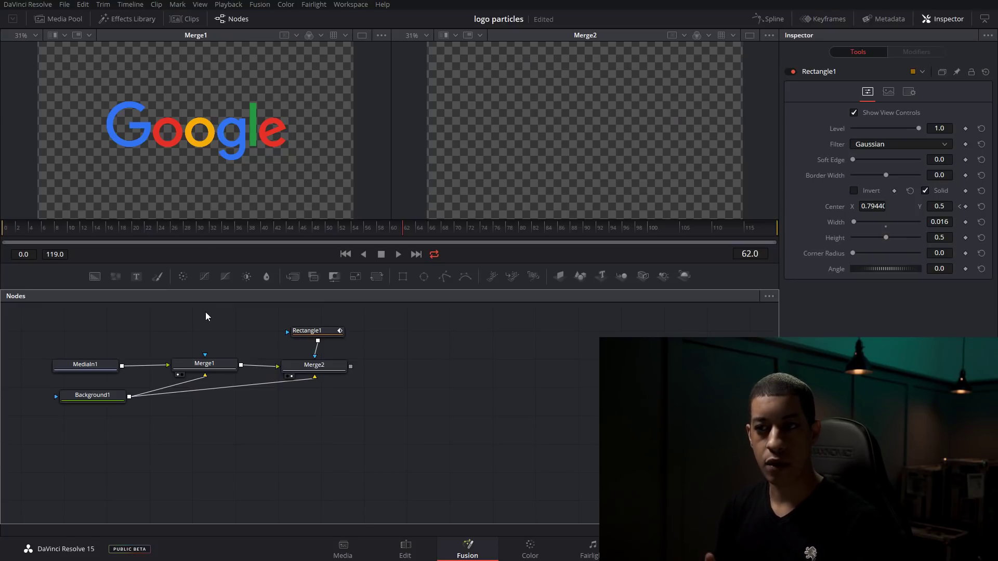
left_click(320, 368)
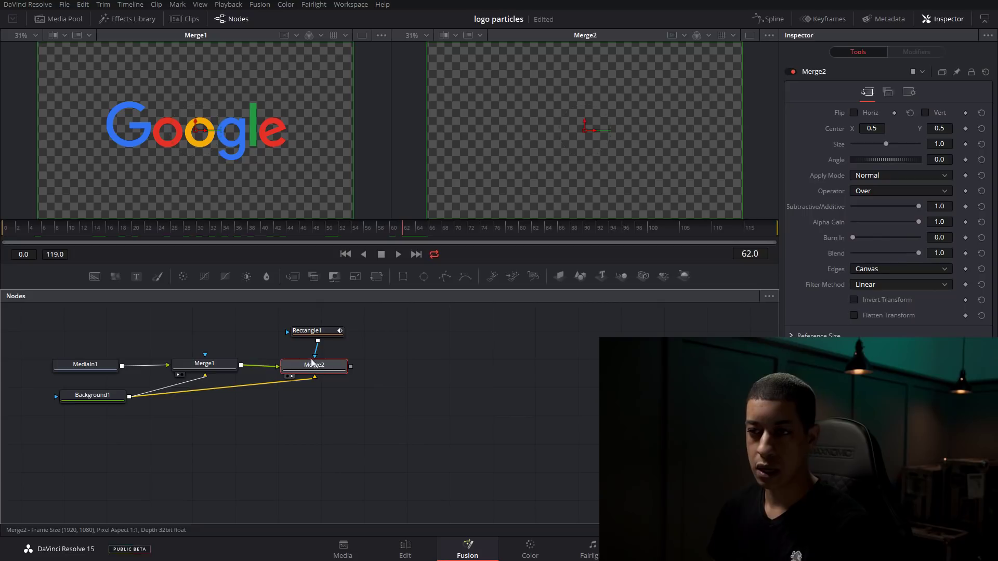
left_click(233, 232)
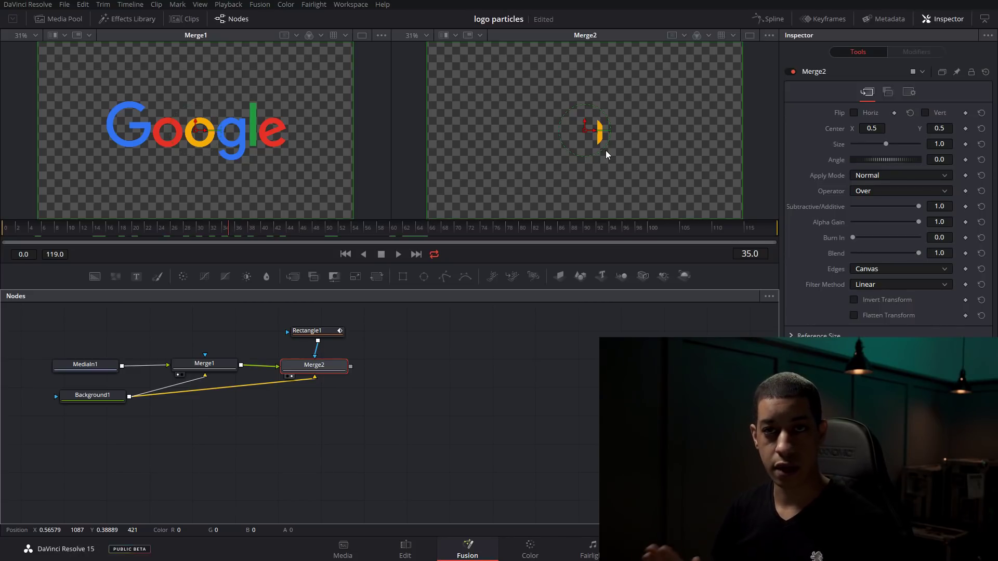
left_click(574, 317)
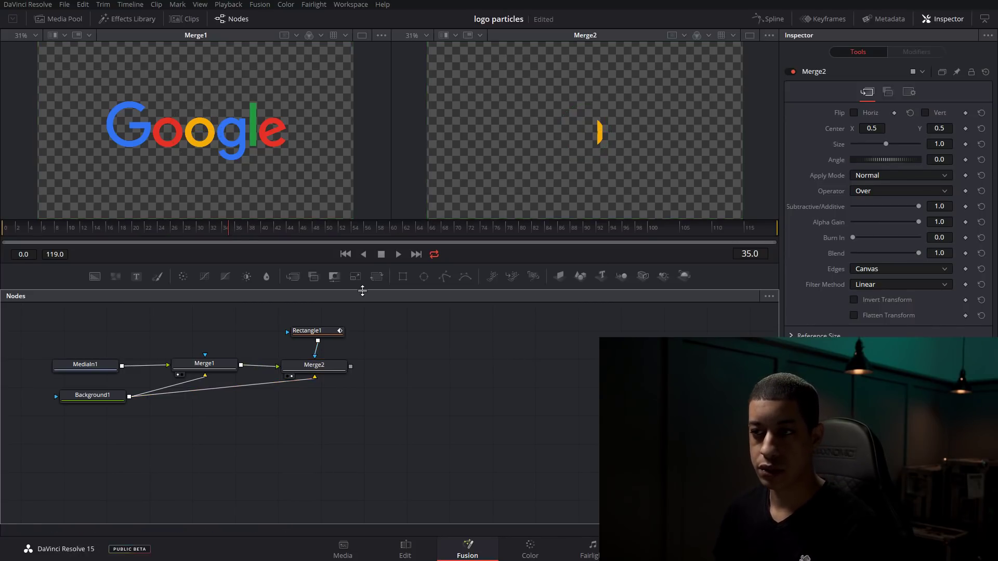
- Add a second Rectangle mask and a Merge3 node combining Background1 with Merge1, with Rectangle2 as its mask
left_click_drag(385, 407, 384, 408)
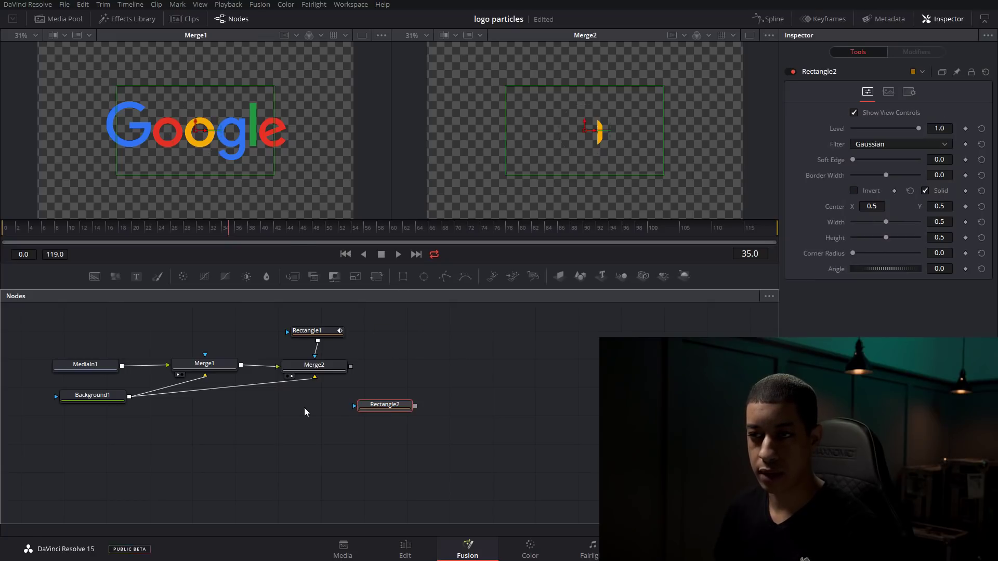
left_click_drag(293, 277, 308, 414)
left_click_drag(129, 397, 314, 408)
left_click_drag(404, 411, 284, 454)
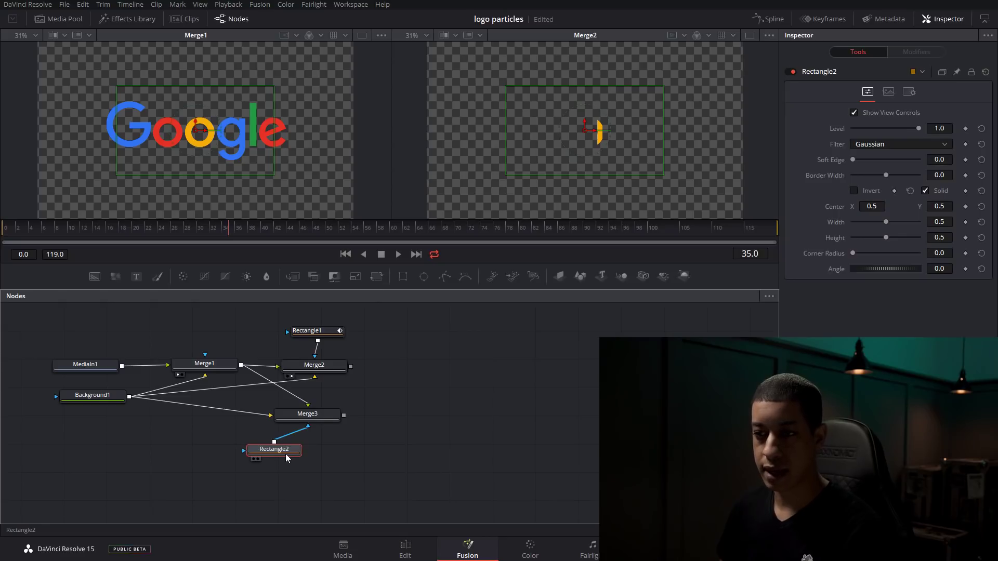
- Show Merge3 in the second viewer and widen Rectangle2 to 0.677 to cover the whole logo
left_click(323, 418)
key("2")
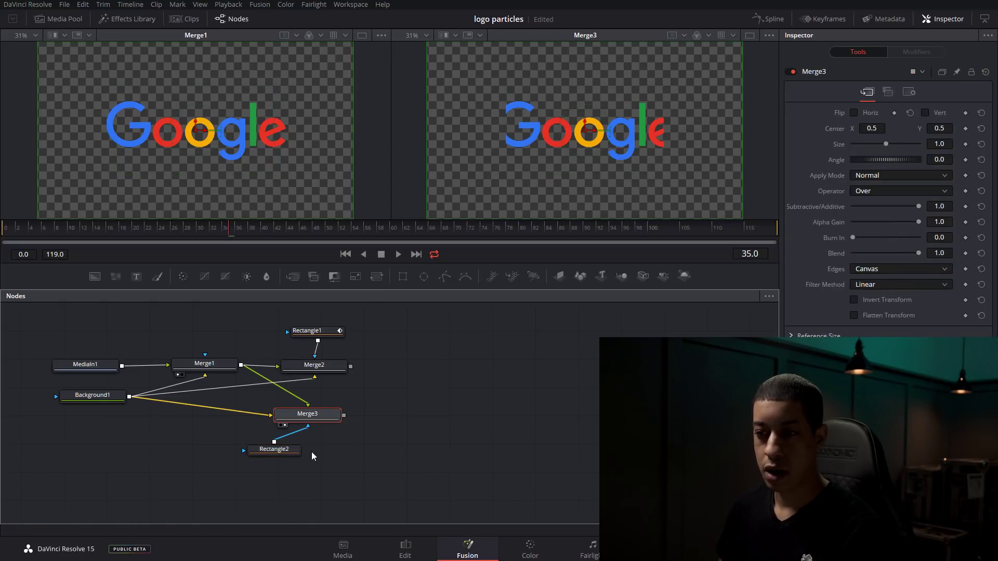
left_click(285, 453)
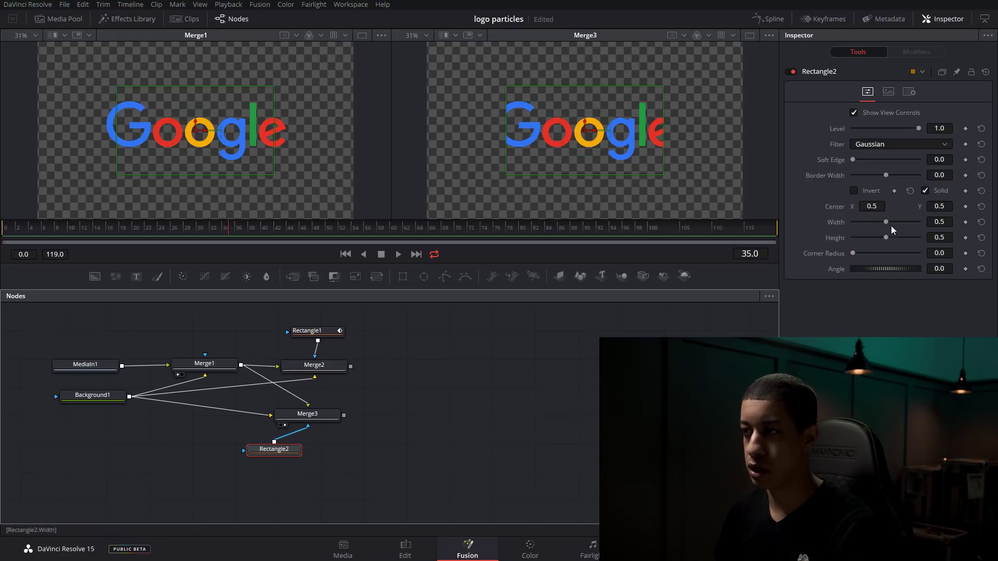
left_click_drag(888, 222, 900, 224)
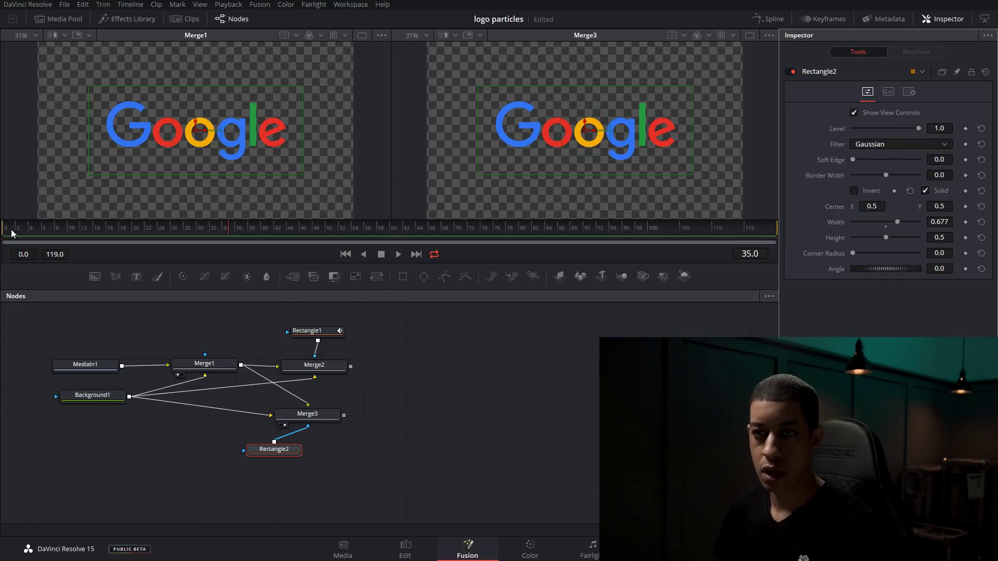
- Keyframe Rectangle2's center from X about -0.13 at frame 0 to X about 0.46 at frame 62
left_click_drag(274, 449, 281, 451)
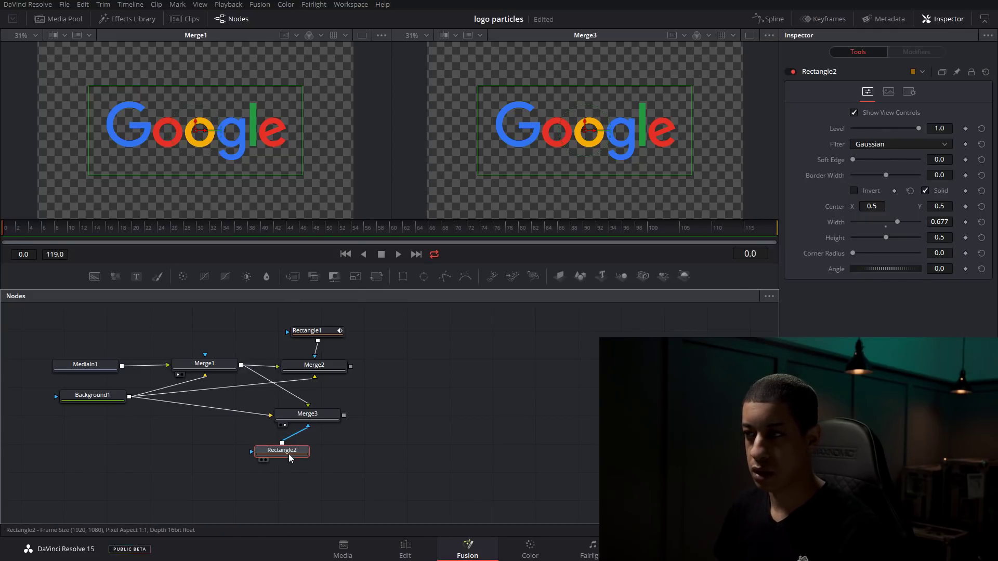
left_click(966, 207)
left_click_drag(589, 131, 399, 134)
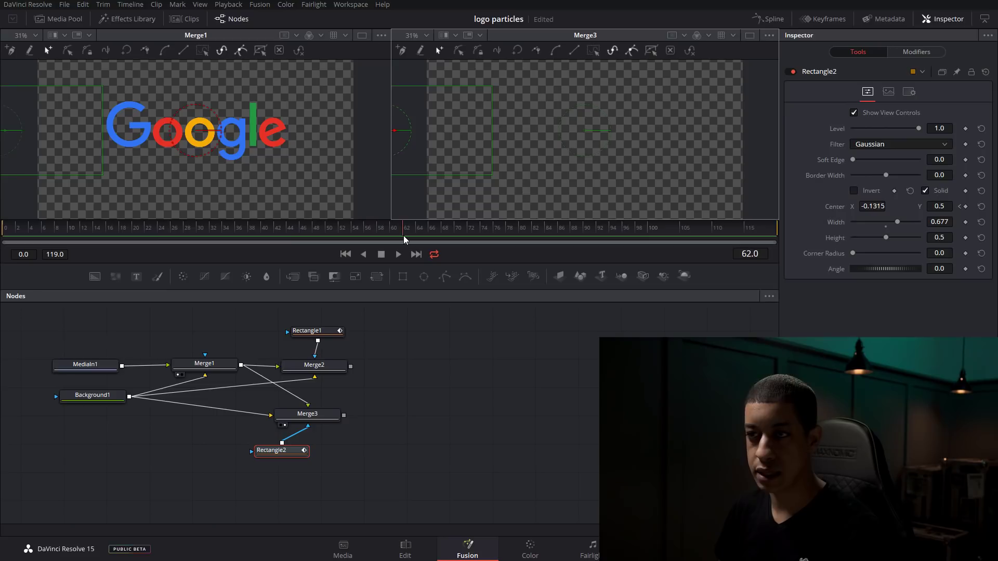
left_click_drag(5, 129, 196, 139)
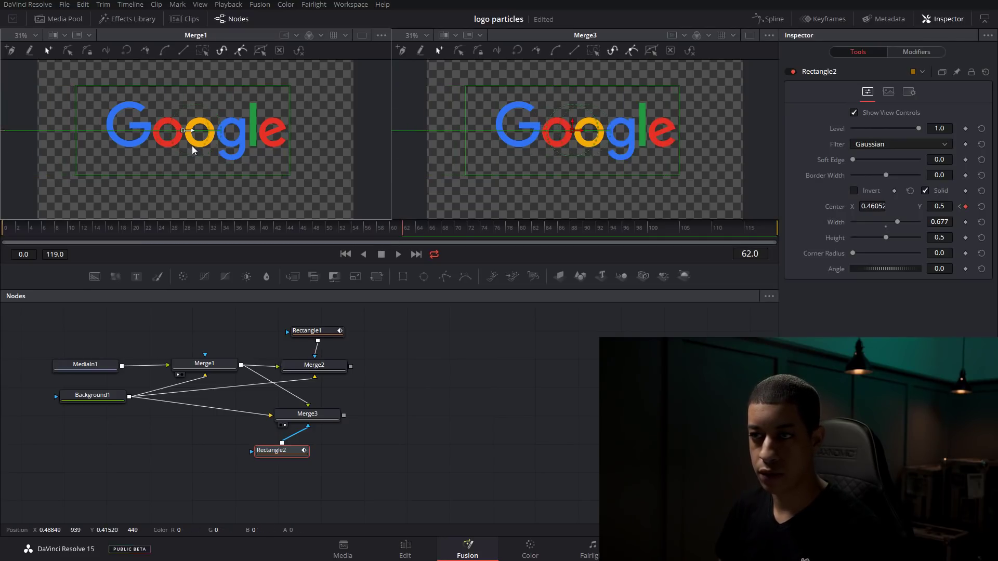
- Combine Merge2 over Merge3 in a new Merge4 node and show it in the second viewer
left_click(331, 416)
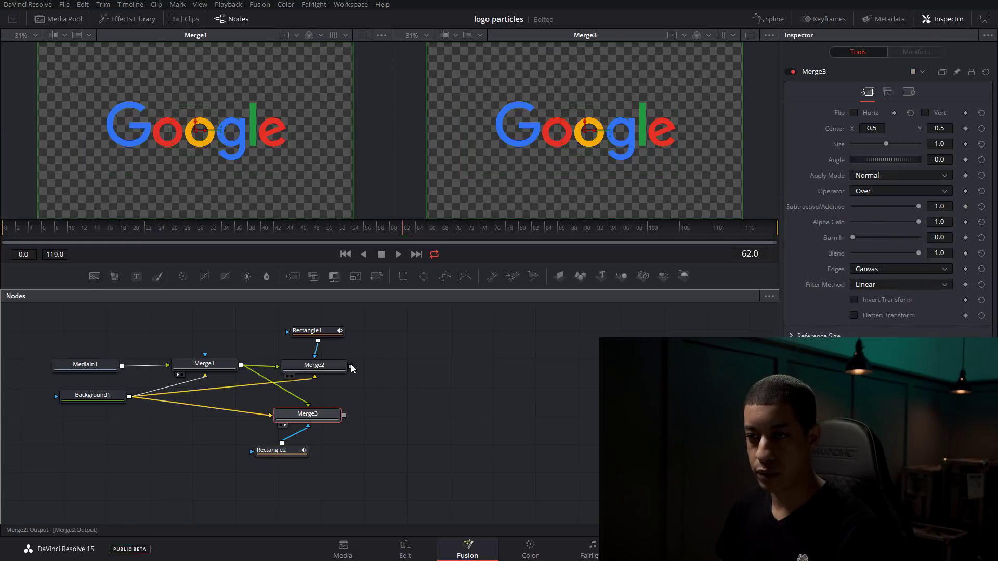
left_click_drag(352, 368, 343, 416)
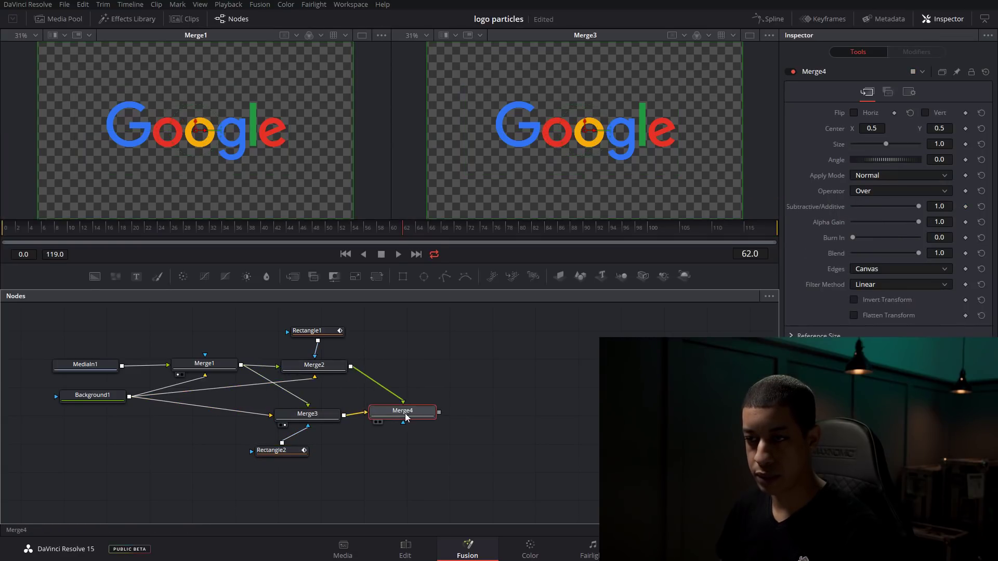
left_click_drag(408, 418, 434, 195)
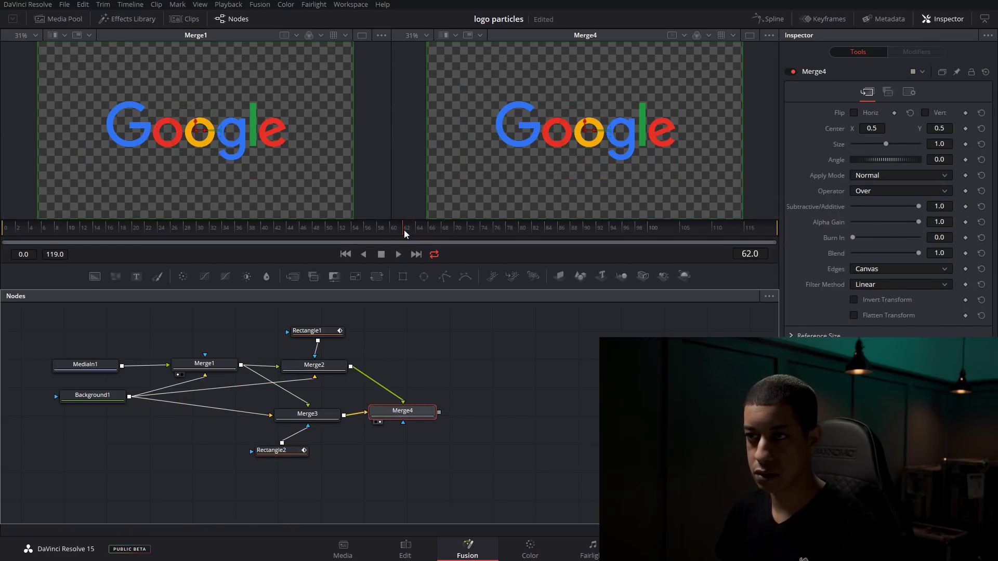
- Scrub through the reveal and compare the outputs of Merge2, Merge3 and Merge4 in the viewers
left_click_drag(351, 235, 132, 266)
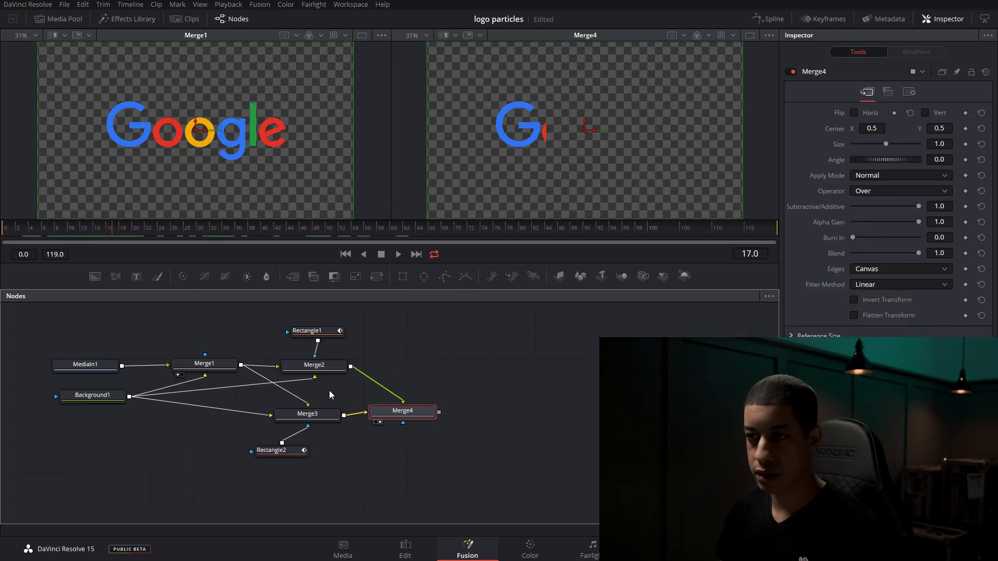
left_click(335, 370)
key("1")
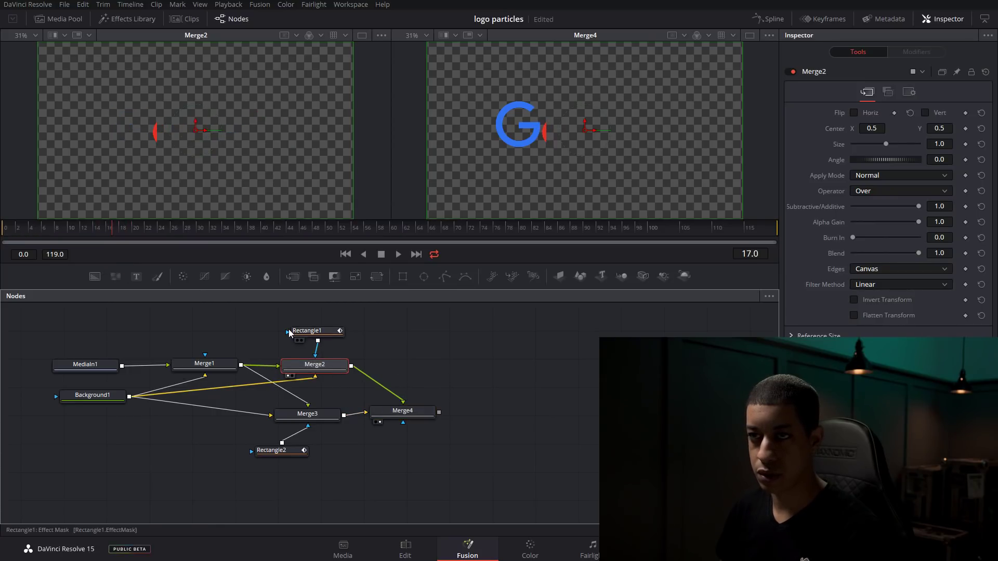
left_click(318, 420)
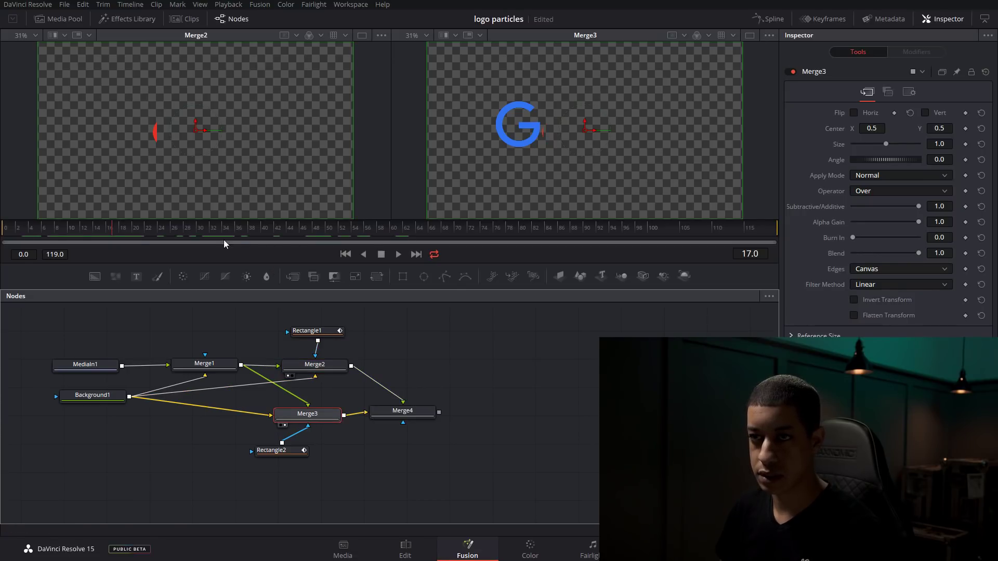
left_click_drag(152, 239, 303, 253)
left_click(415, 414)
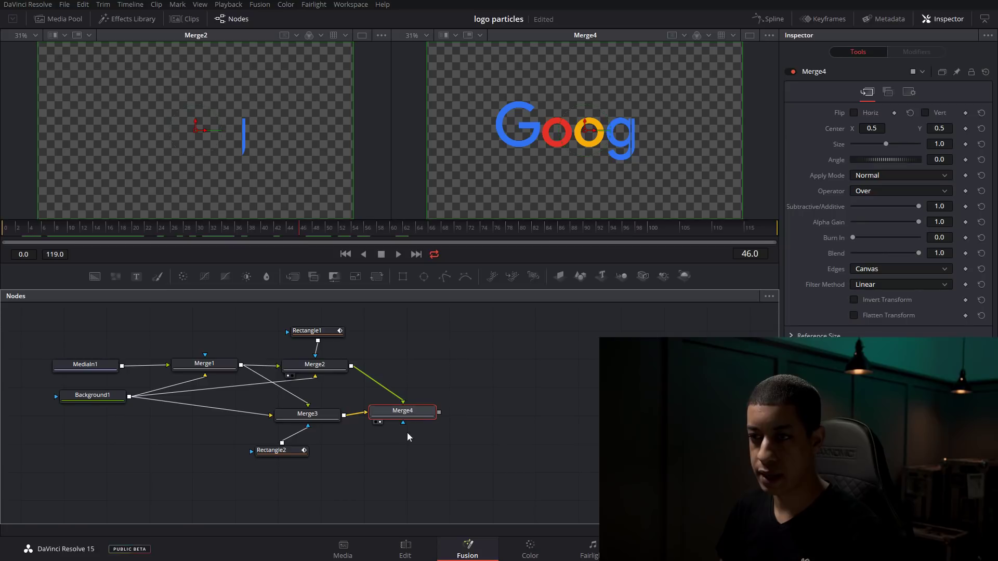
- Rearrange Merge3 and Rectangle2 slightly and set Rectangle2's soft edge to 0.0315
left_click_drag(313, 422, 305, 429)
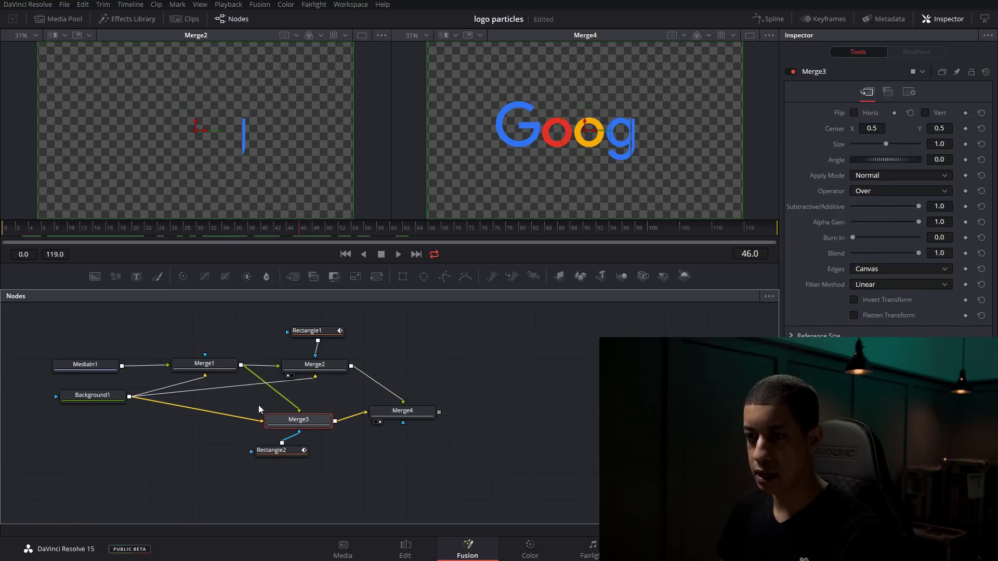
left_click_drag(287, 454, 292, 454)
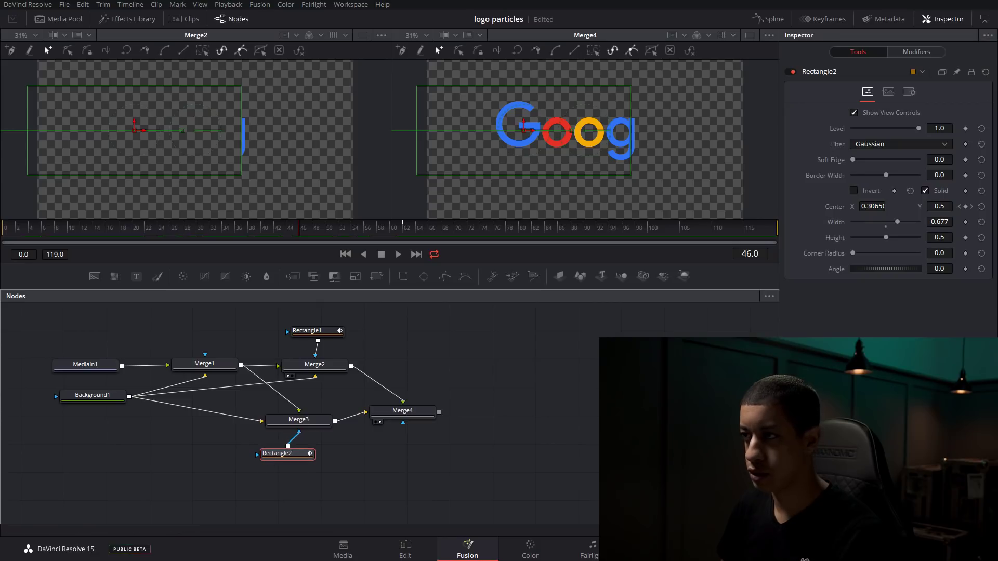
left_click_drag(853, 160, 863, 159)
- At frame 2, move Rectangle2's center to X about -0.134 and scrub through the reveal to check it
left_click(283, 224)
left_click_drag(283, 225, 15, 253)
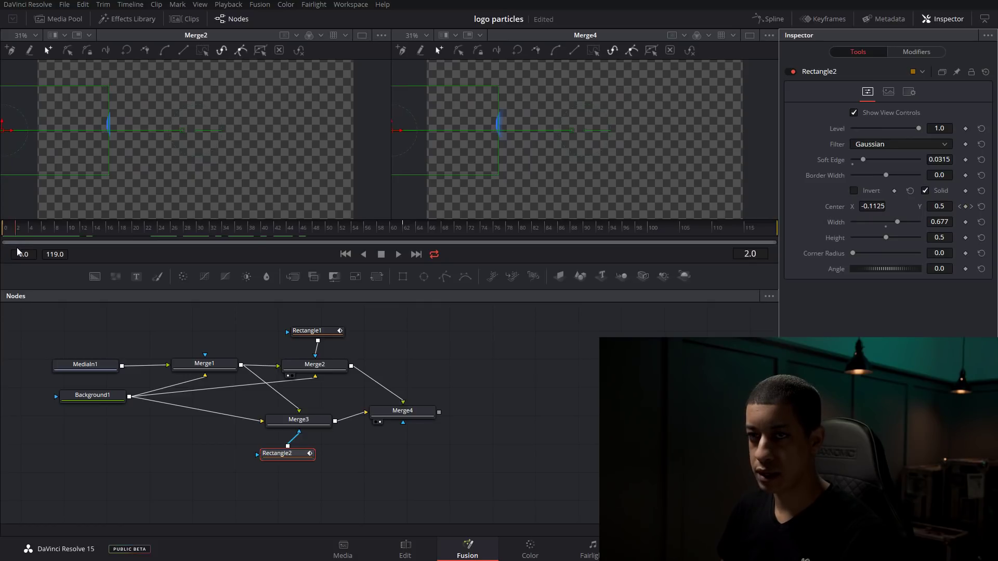
left_click_drag(15, 251, 23, 251)
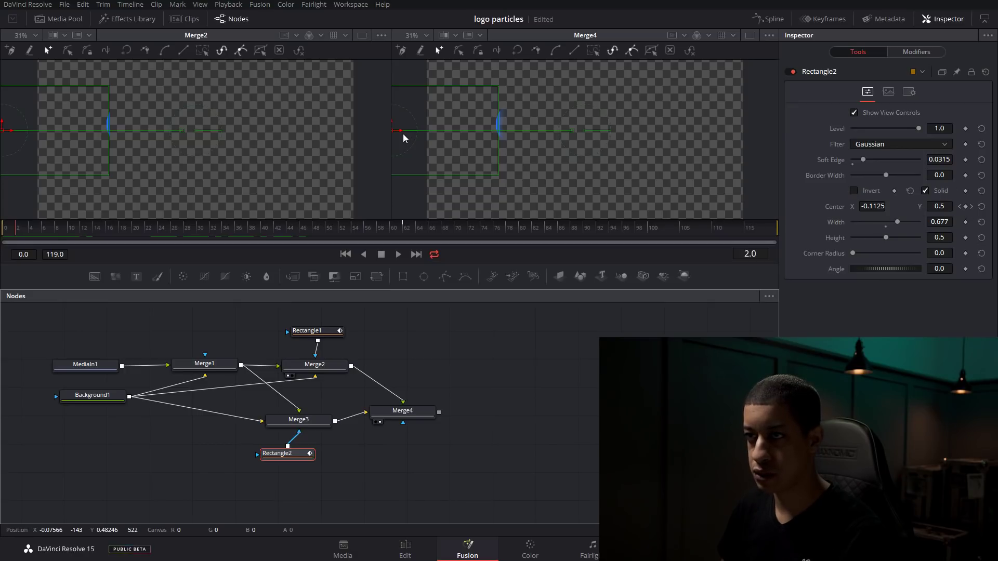
left_click_drag(400, 137, 394, 137)
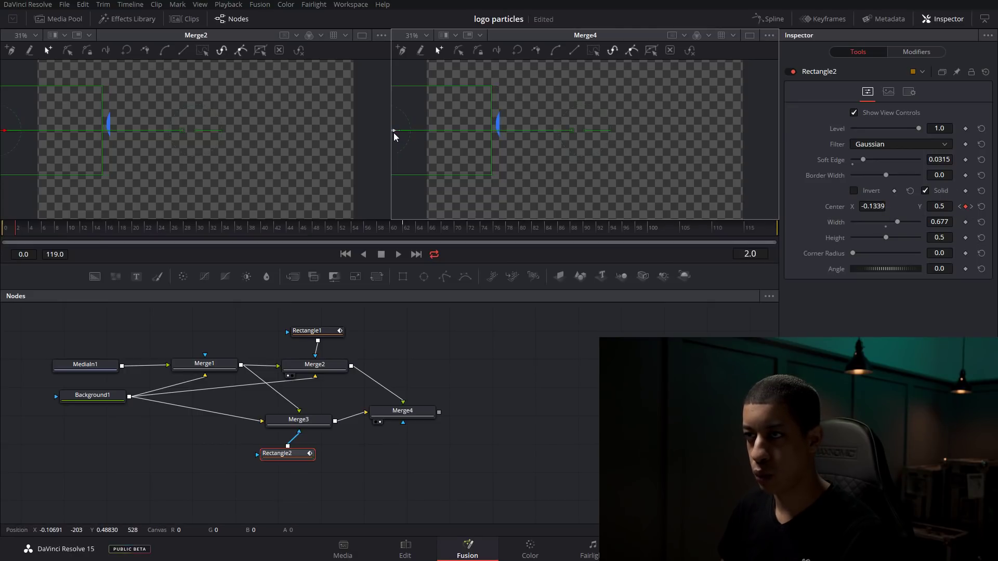
left_click_drag(20, 234, 96, 244)
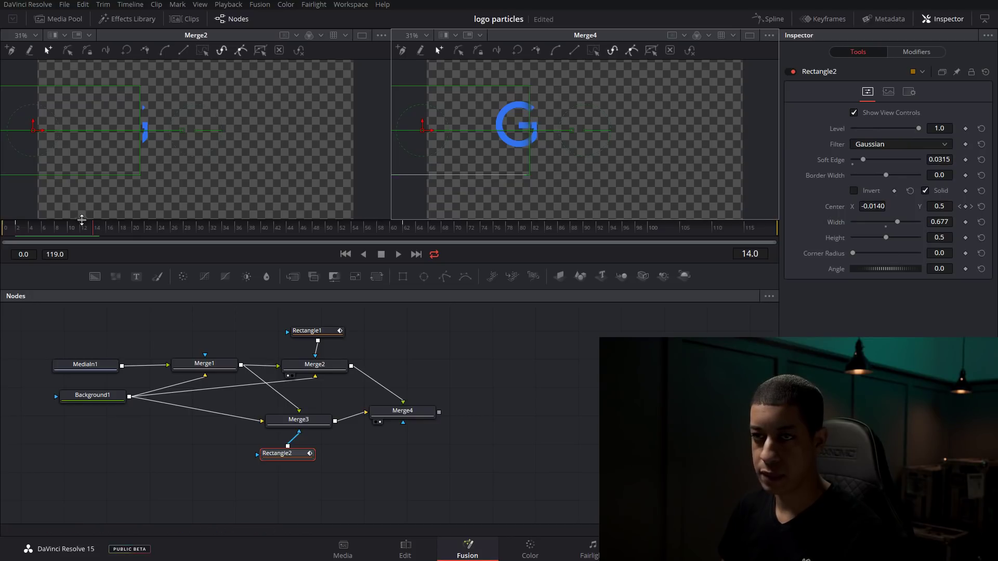
left_click_drag(101, 233, 422, 245)
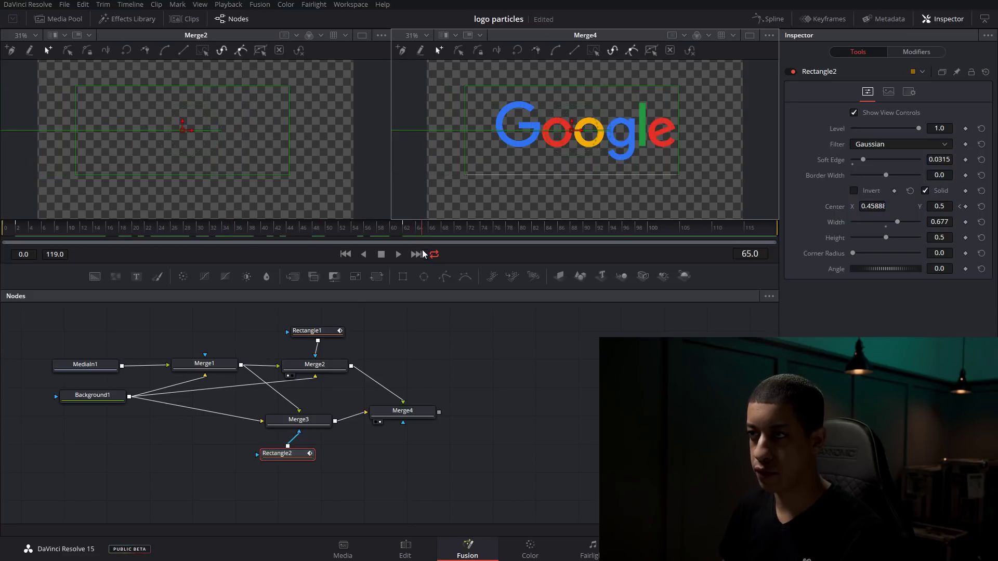
- Delete the Merge4 node and show Merge2 in the second viewer at frame 36
left_click_drag(461, 382, 413, 450)
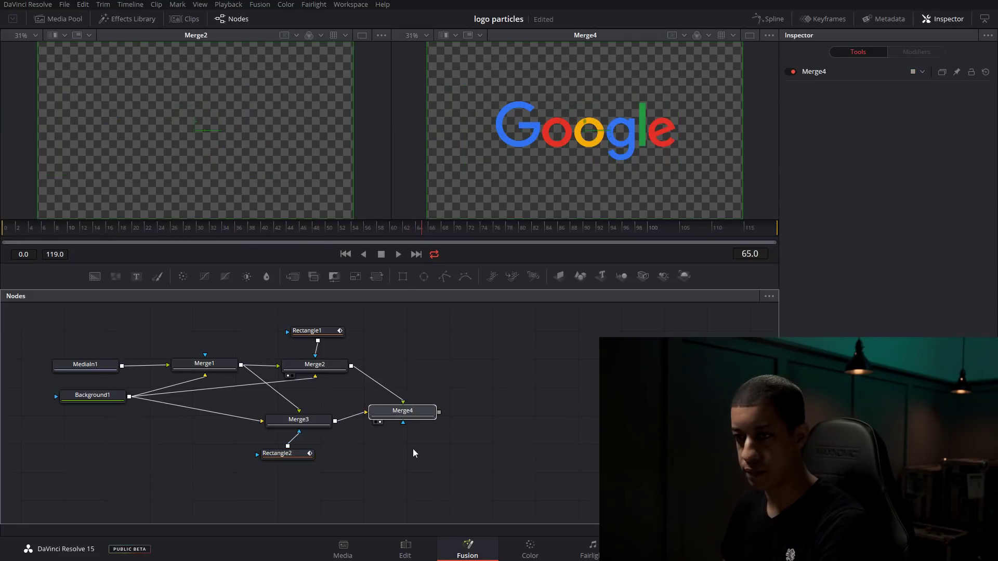
key("Delete")
left_click_drag(321, 367, 324, 369)
key("2")
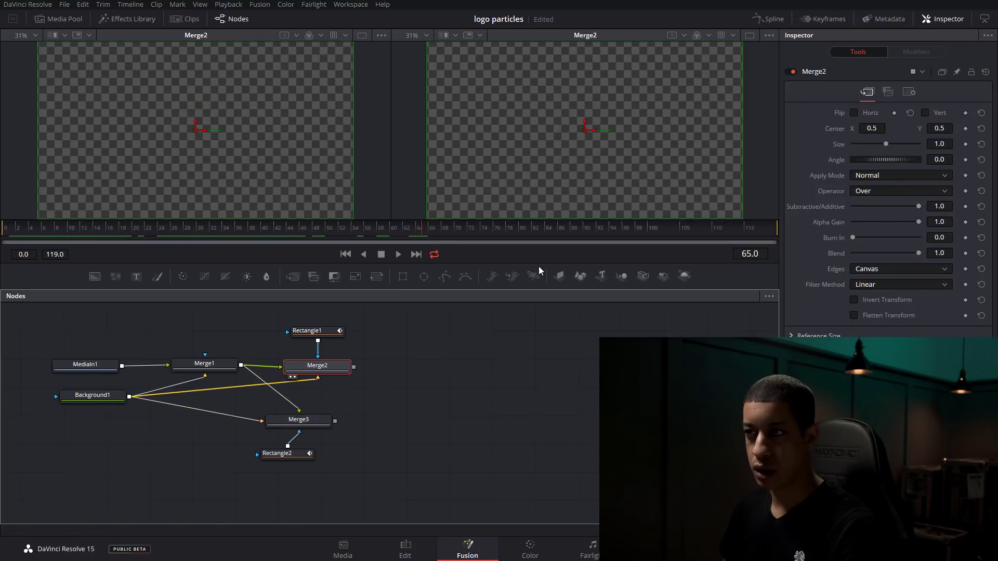
left_click(233, 230)
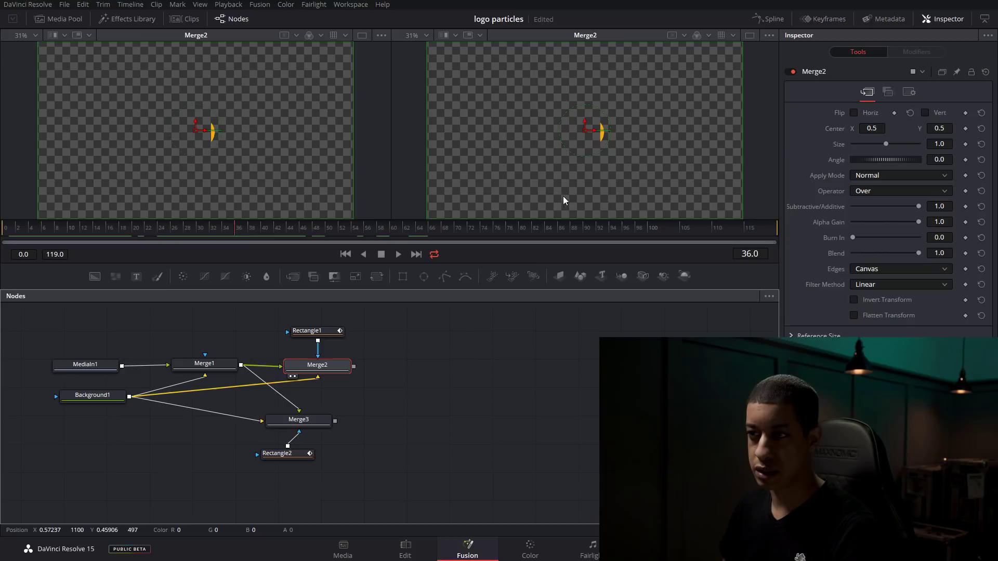
- Add a pEmitter node and a pRender node beside Merge2 and connect the emitter's output to pRender1
left_click(491, 350)
left_click(421, 358)
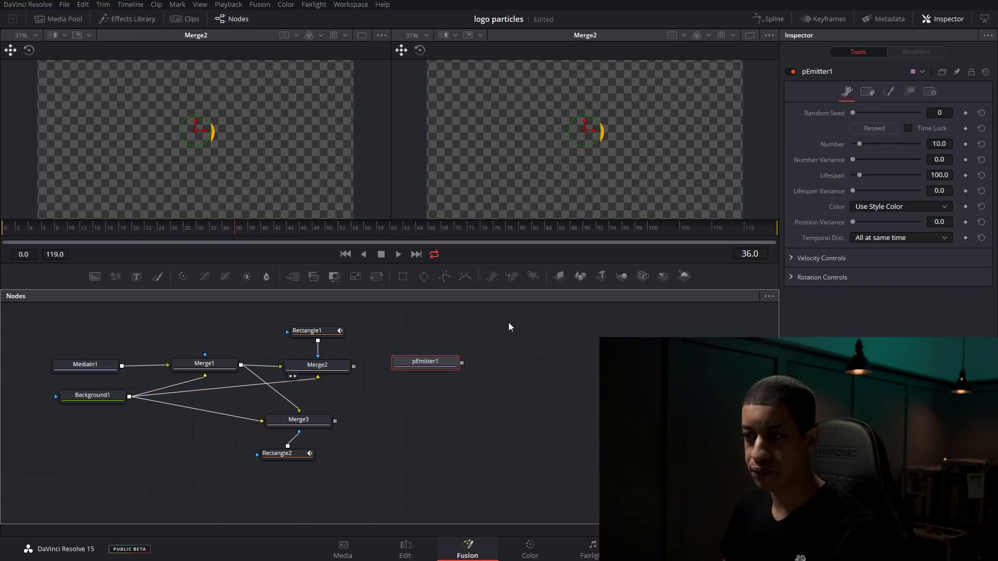
right_click(431, 364)
left_click(508, 418)
left_click_drag(429, 369, 428, 366)
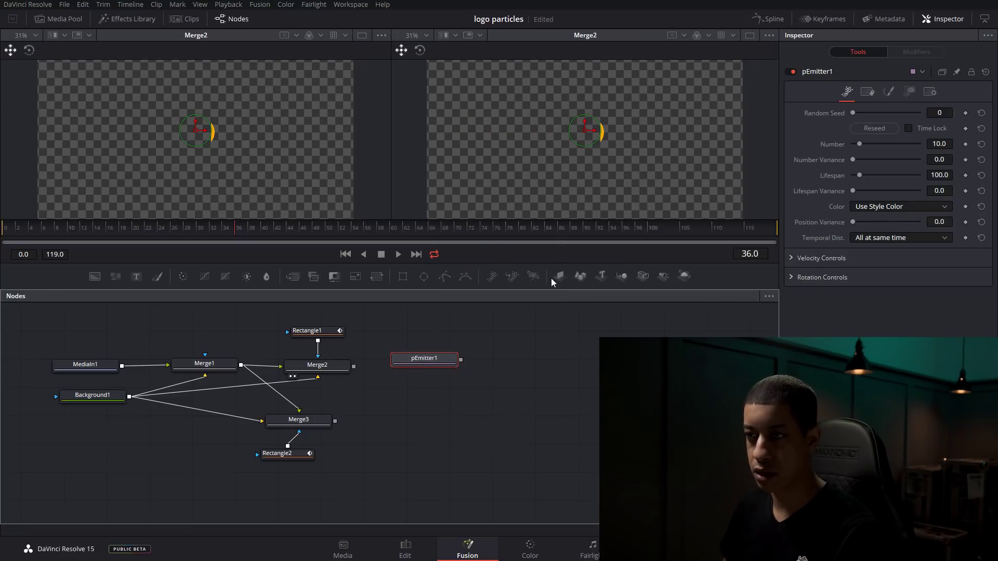
left_click_drag(535, 281, 530, 356)
left_click_drag(462, 360, 542, 370)
- Set pEmitter1's region to Bitmap, feed it from Merge2's output, and line up the emitter and pRender1 nodes
left_click(439, 362)
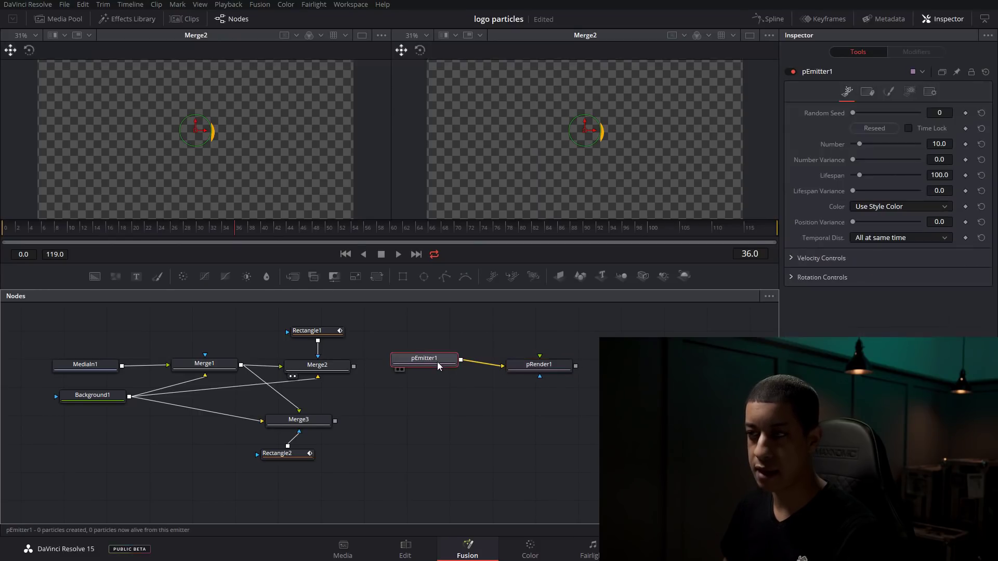
left_click(909, 92)
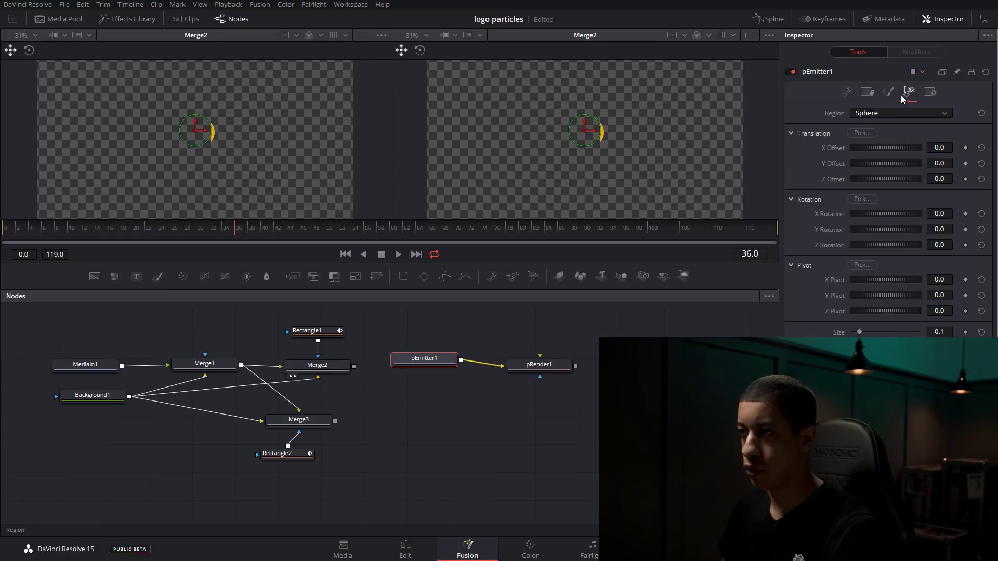
left_click(887, 116)
left_click(877, 143)
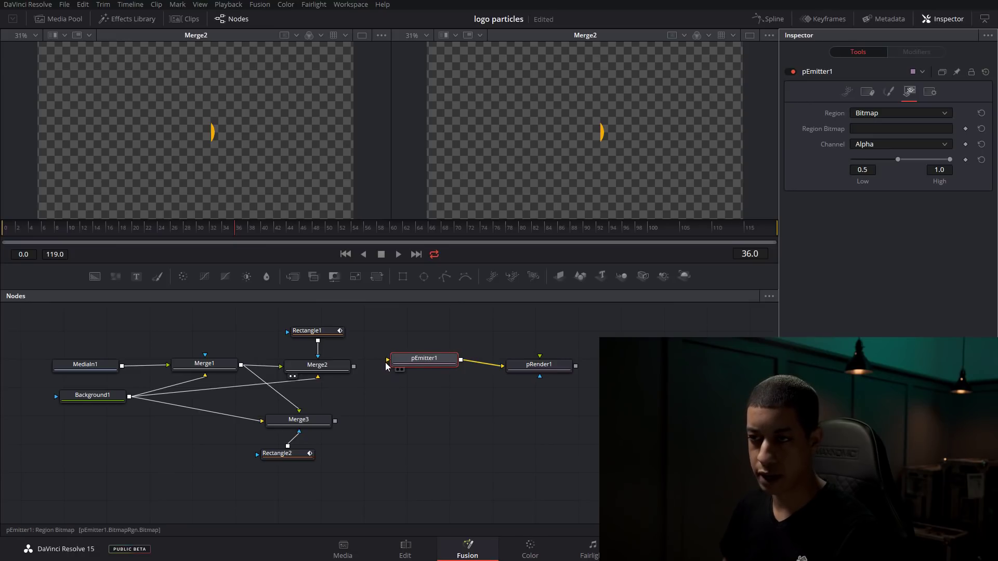
left_click_drag(355, 367, 389, 360)
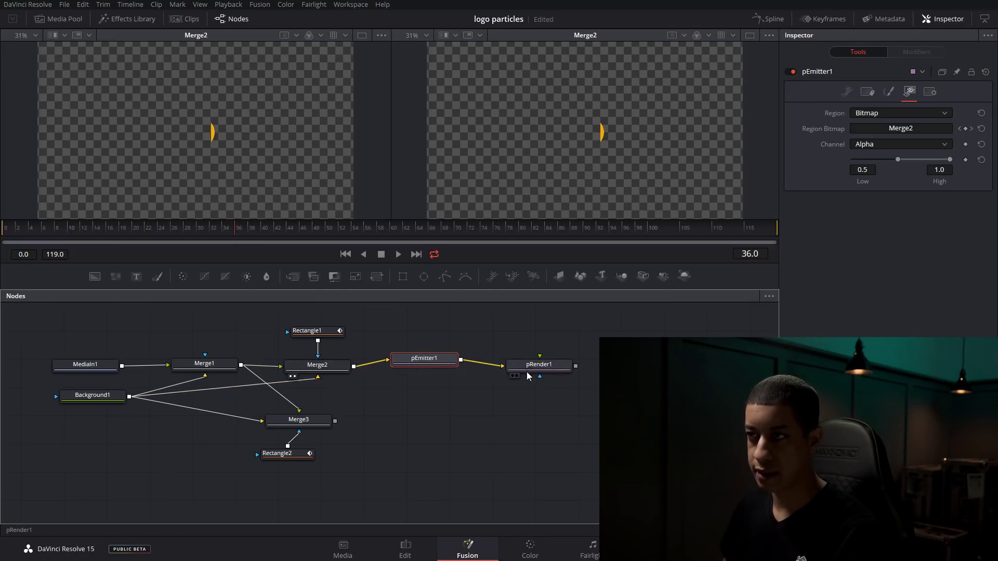
left_click_drag(540, 369, 549, 364)
left_click_drag(414, 361, 417, 366)
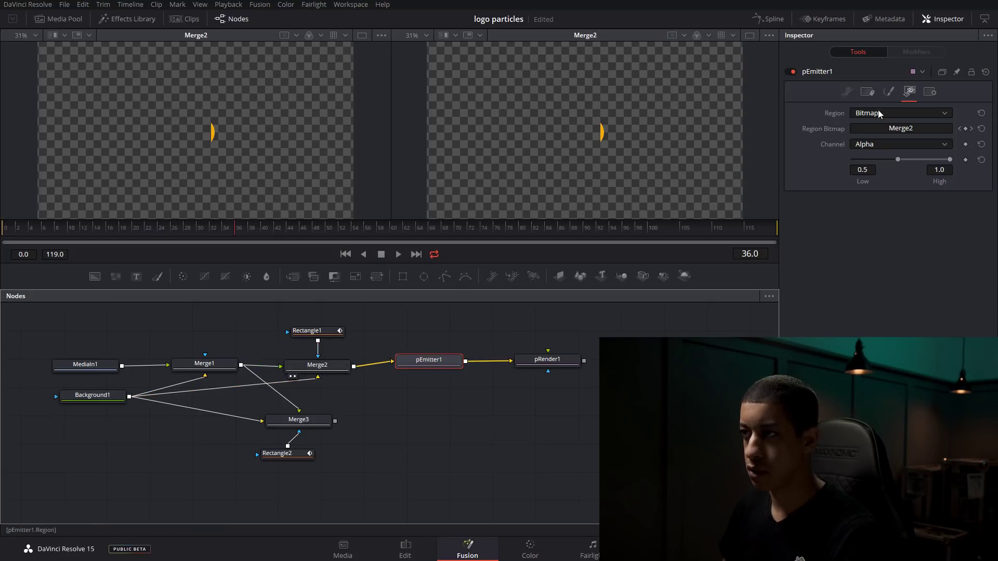
- Make pEmitter1's particles use the color from the region and look through its Sets and Style settings
left_click(847, 91)
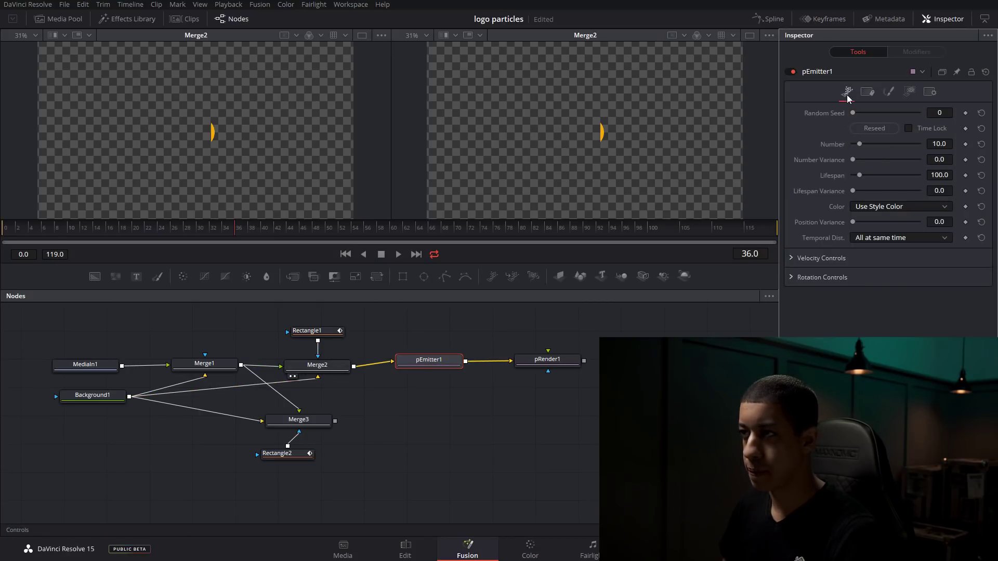
left_click(903, 206)
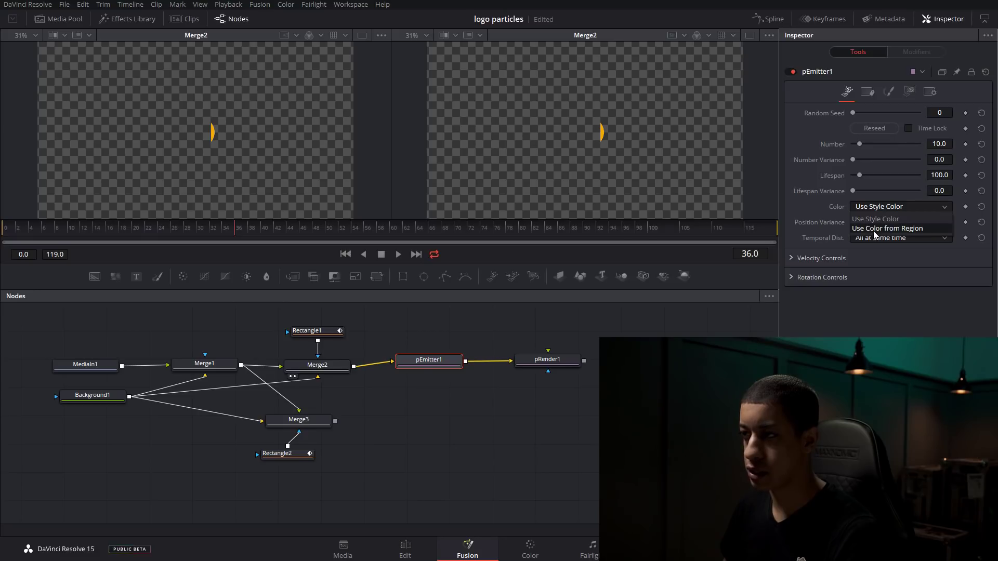
left_click(871, 230)
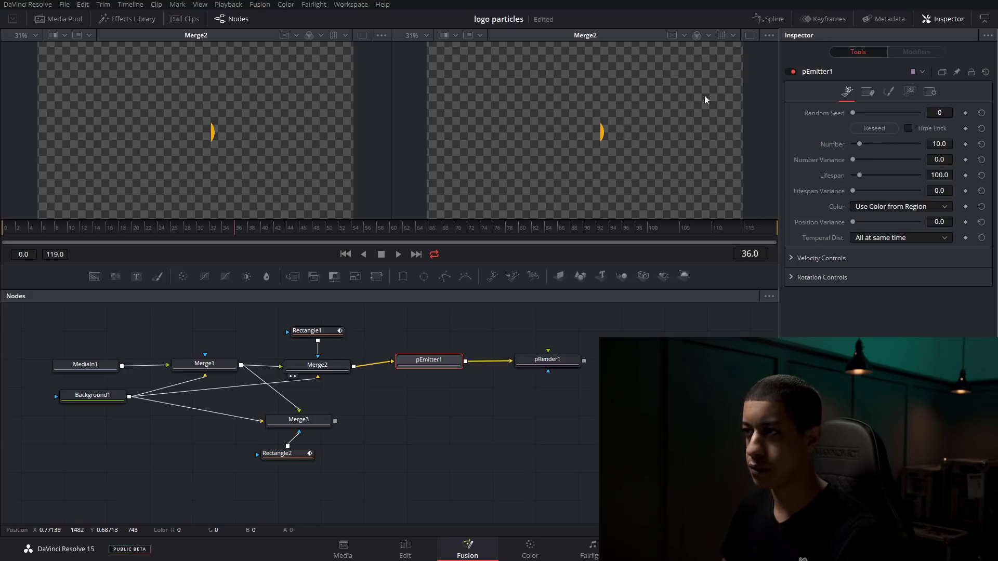
left_click(873, 92)
left_click(896, 93)
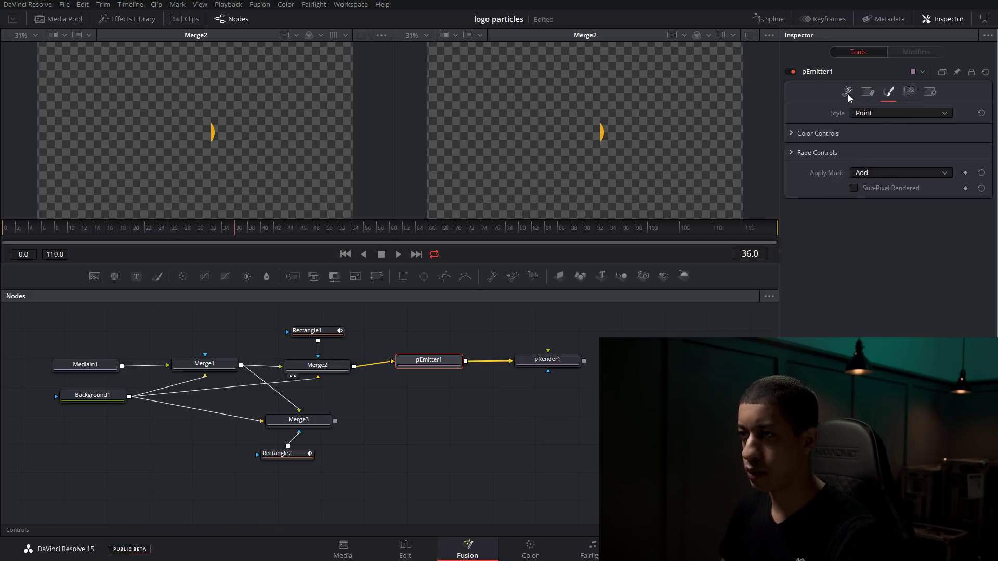
- Show pRender1 in the second viewer, set its output mode to 2D, and scrub through the reveal
left_click(556, 366)
key("2")
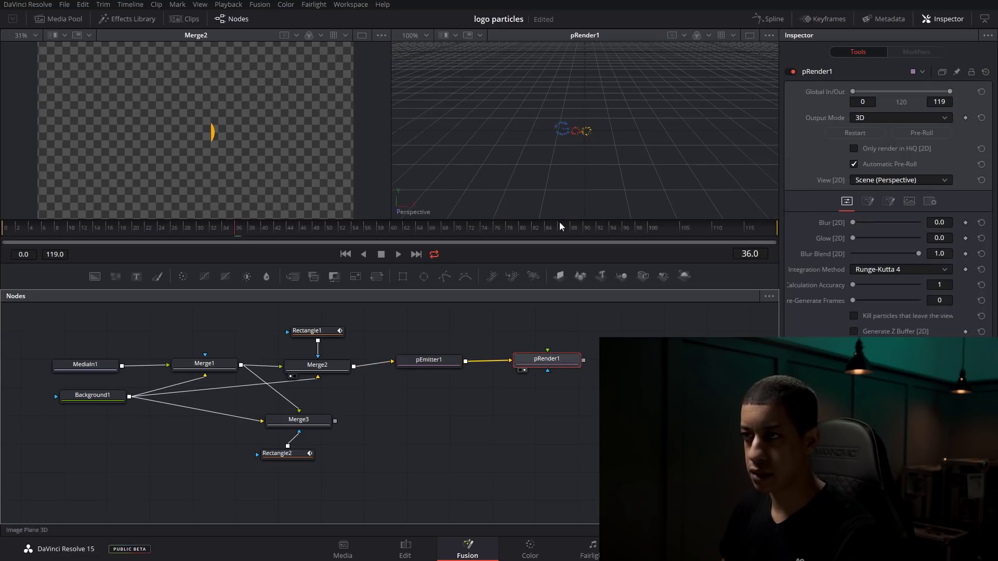
left_click(888, 118)
left_click(872, 138)
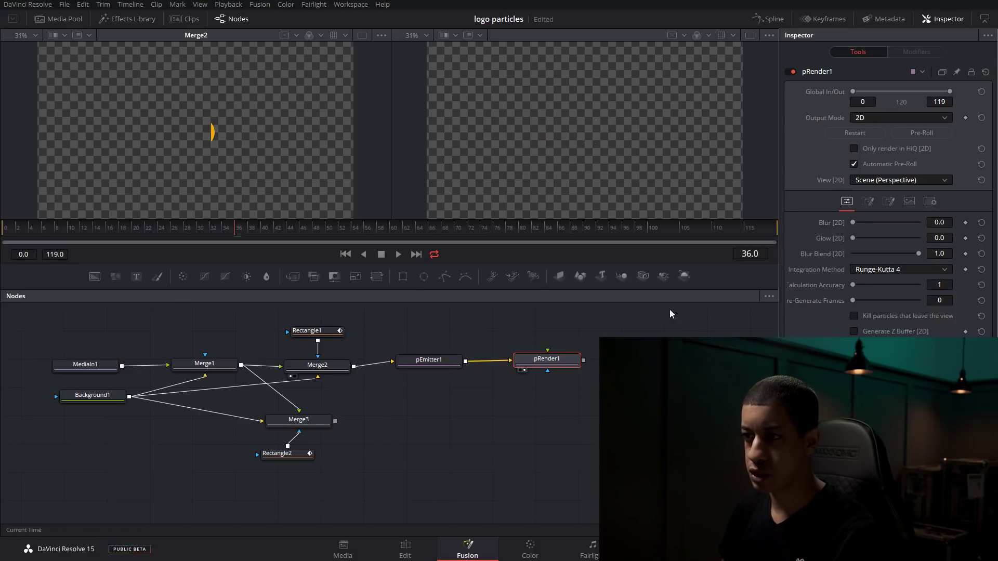
left_click_drag(131, 227, 286, 240)
left_click_drag(292, 238, 135, 234)
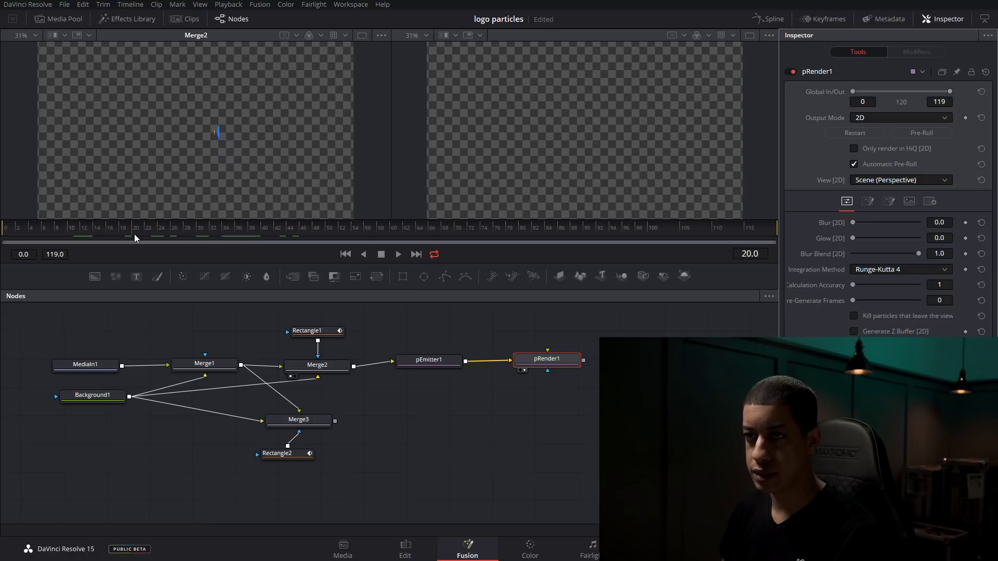
left_click_drag(248, 243, 246, 243)
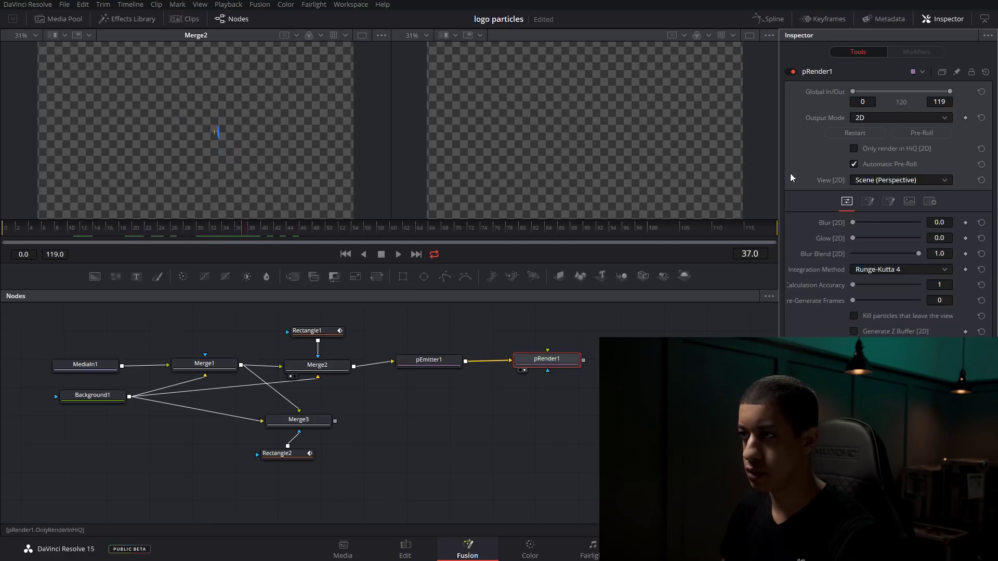
- Set pEmitter1's particle number to 2000 and check the reveal up to frame 42
left_click(410, 365)
left_click(848, 92)
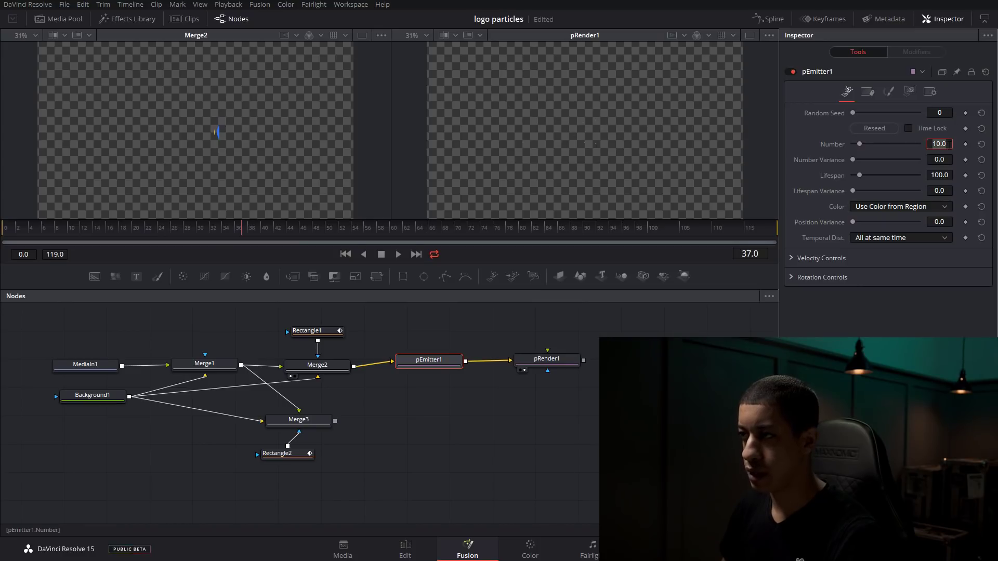
left_click_drag(857, 146, 909, 145)
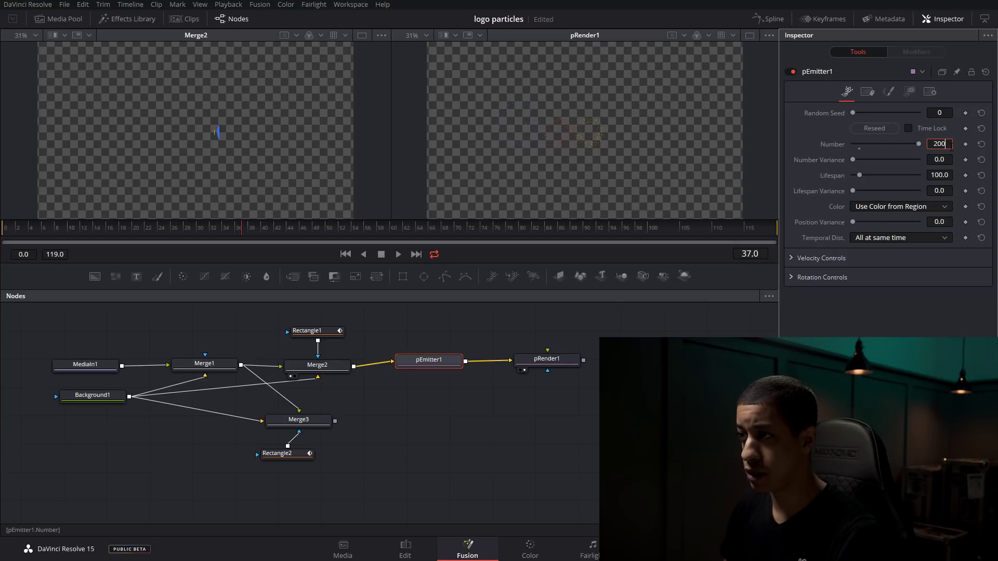
key("Tab")
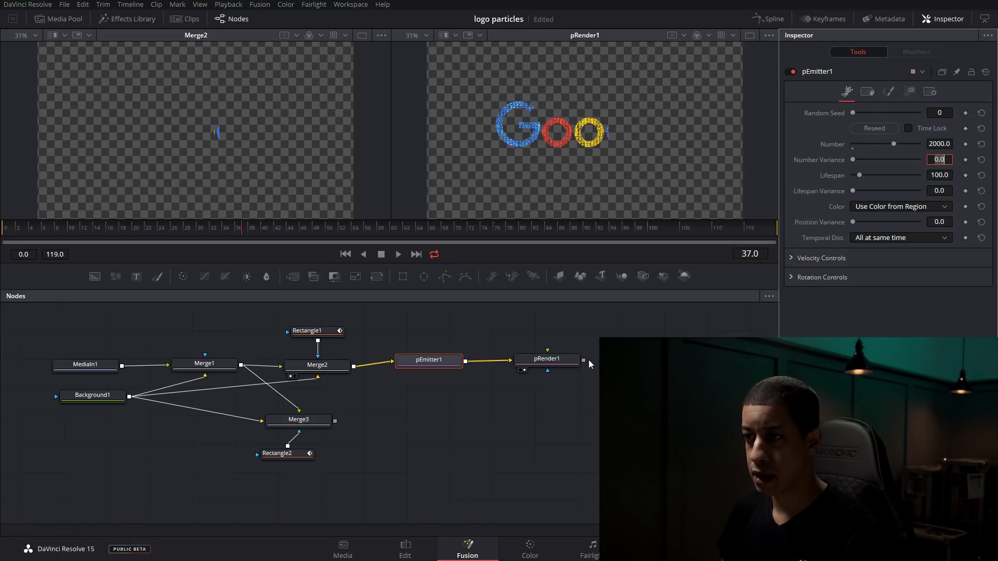
left_click(542, 365)
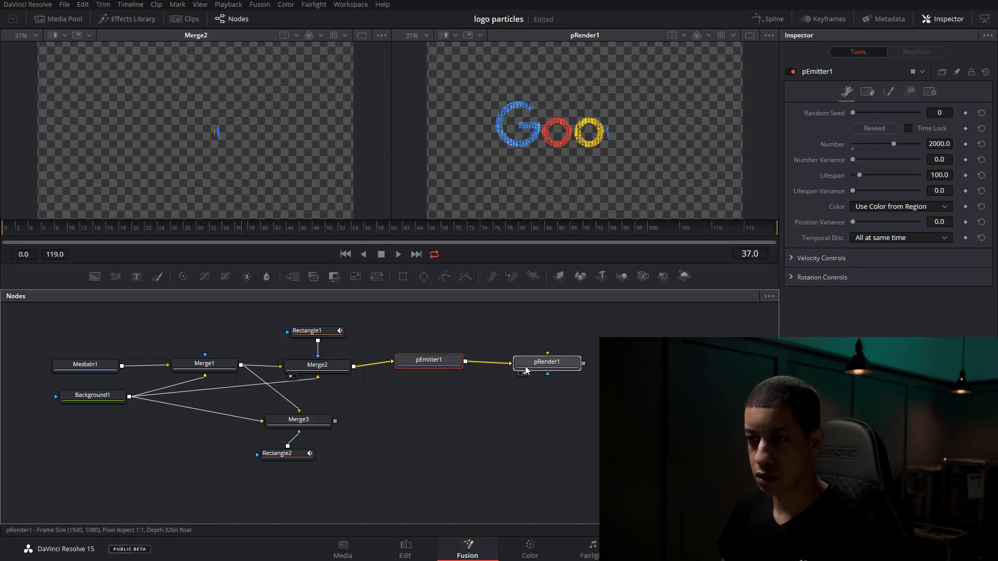
left_click(337, 369)
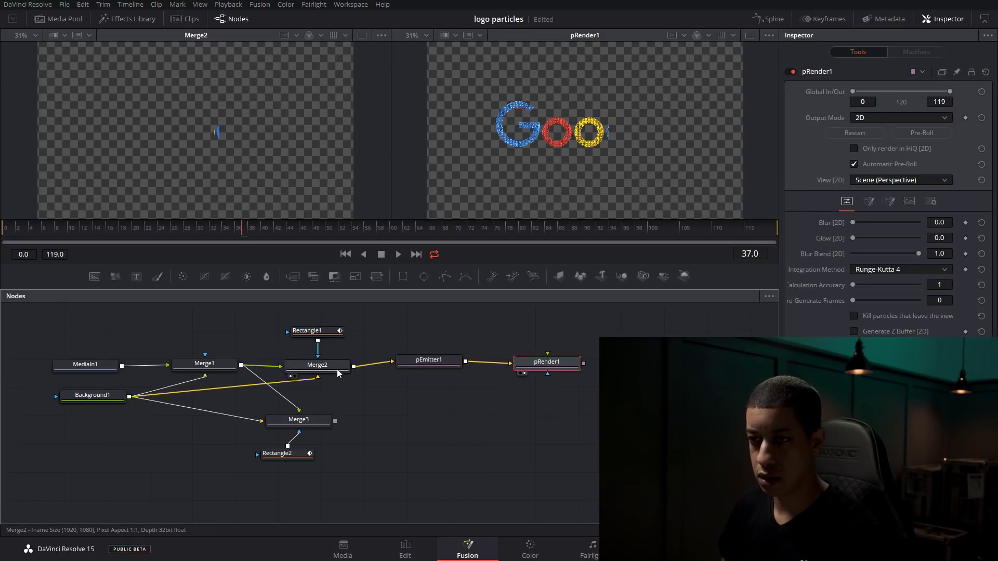
left_click(435, 365)
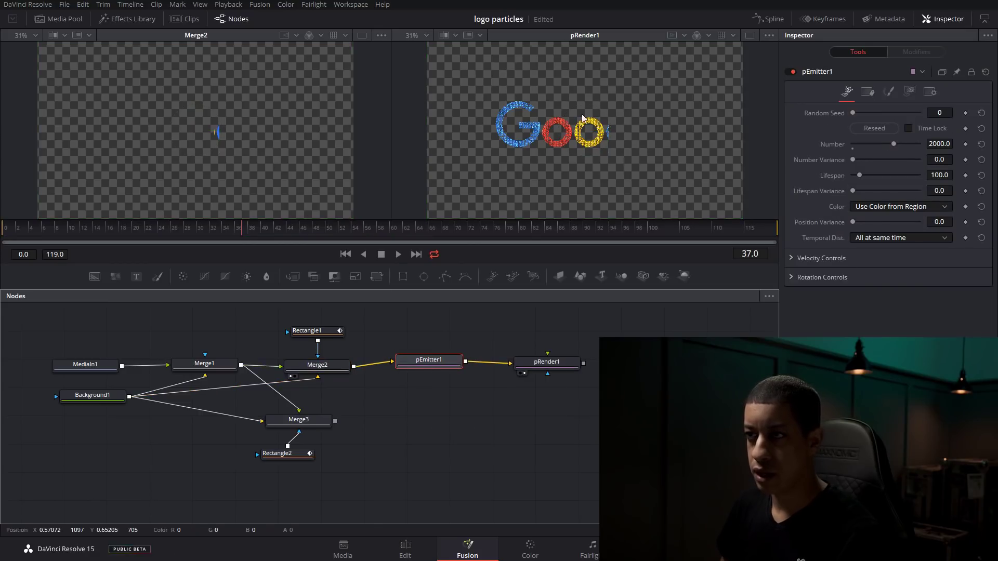
left_click_drag(246, 230, 274, 240)
- Make room before pRender1 and insert a pDirectionalForce node between pEmitter1 and pRender1
left_click_drag(545, 359, 604, 361)
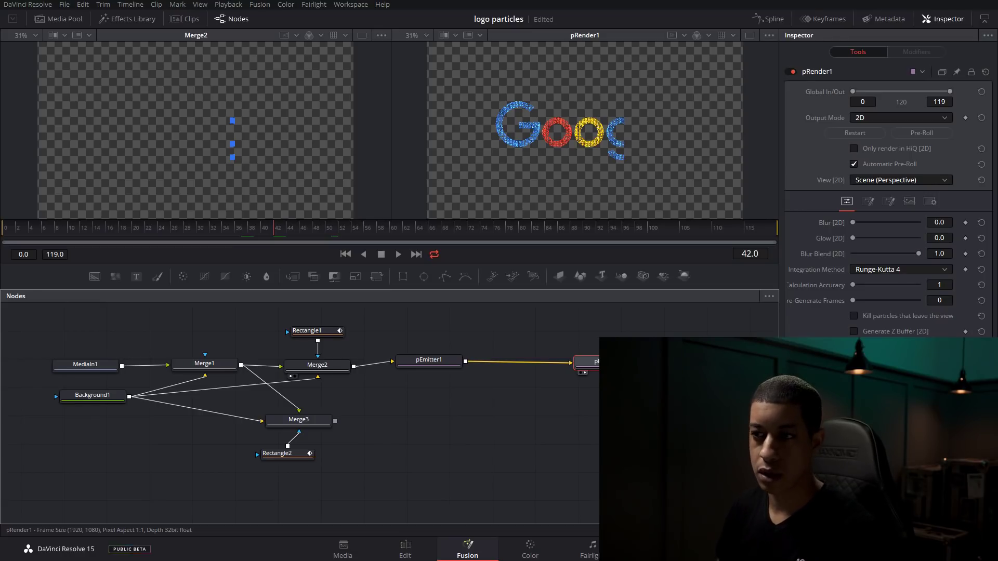
left_click(441, 362)
right_click(464, 398)
mouse_move(561, 219)
mouse_move(653, 423)
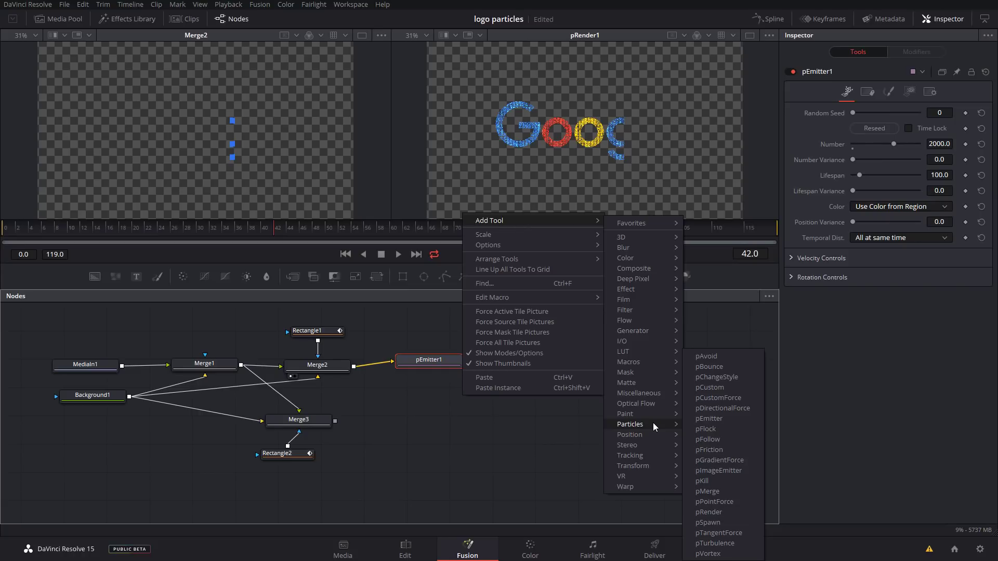
left_click(725, 408)
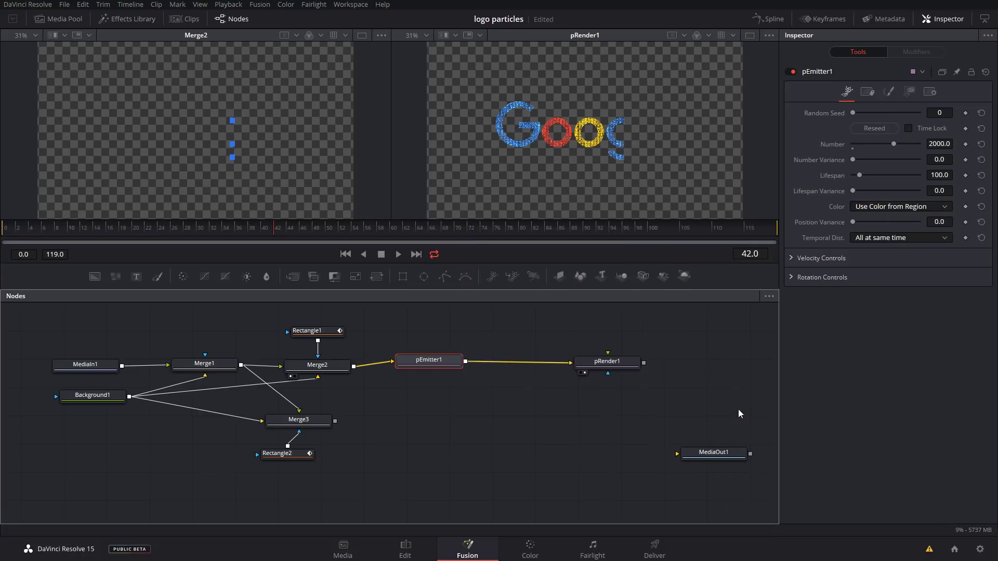
left_click_drag(449, 403, 505, 366)
left_click_drag(611, 365, 615, 362)
left_click(514, 366)
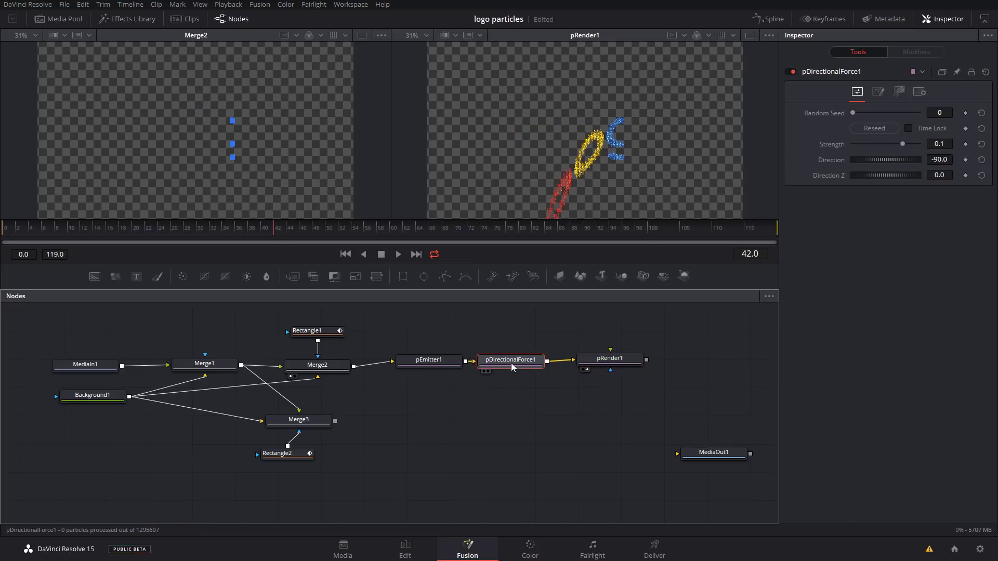
left_click_drag(605, 361, 606, 363)
- Set pDirectionalForce1's strength to 0.05 and scrub through the animation to frame 46
left_click(516, 368)
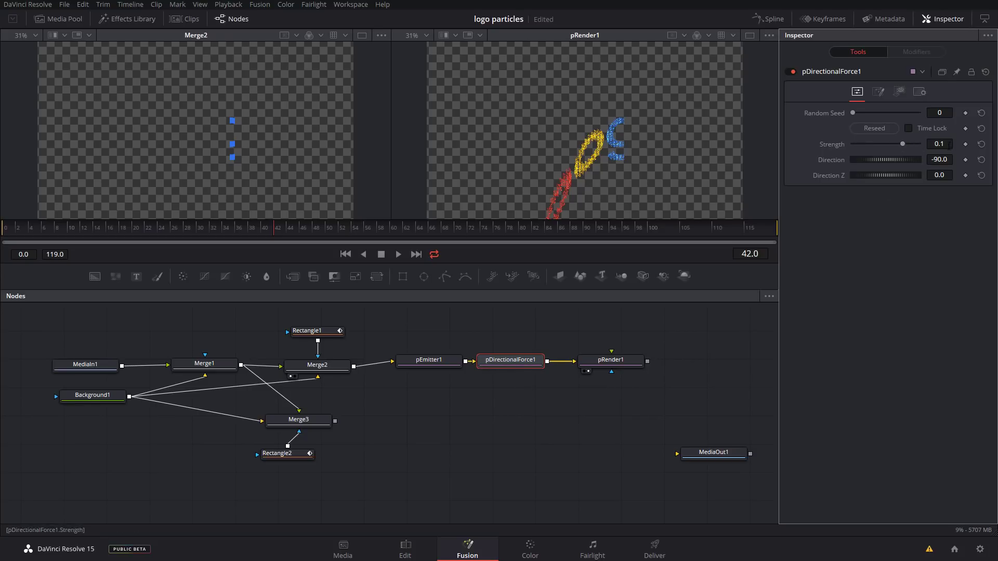
type("5")
key("Tab")
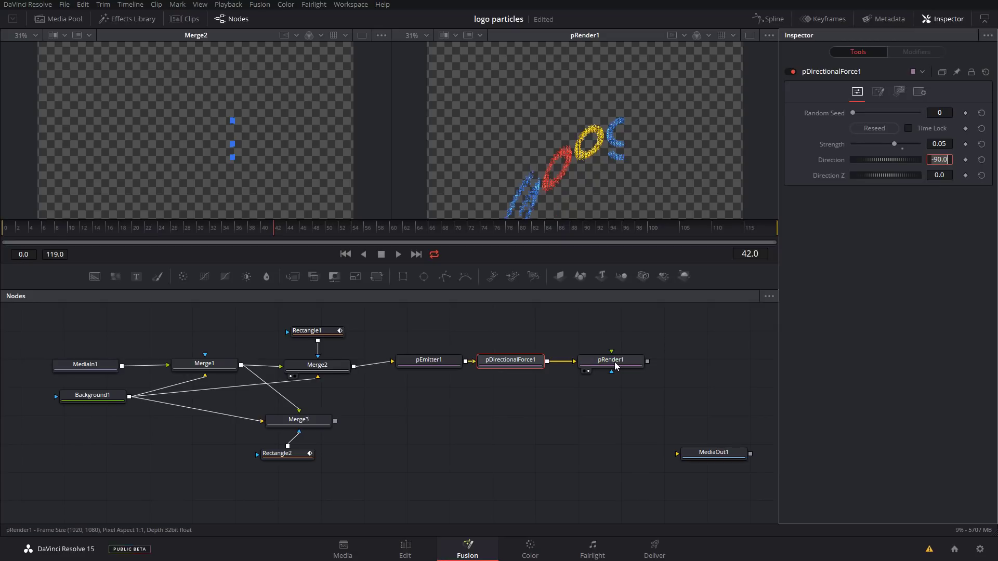
left_click_drag(282, 229, 180, 227)
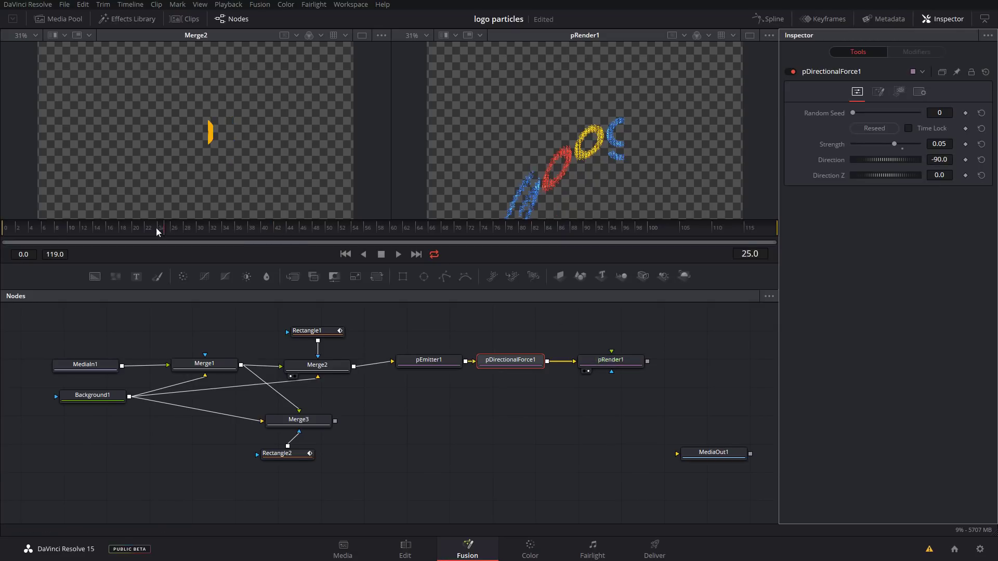
left_click_drag(90, 236, 304, 248)
- Move pRender1 further along and insert a pTurbulence node between pDirectionalForce1 and pRender1
left_click_drag(613, 367, 651, 366)
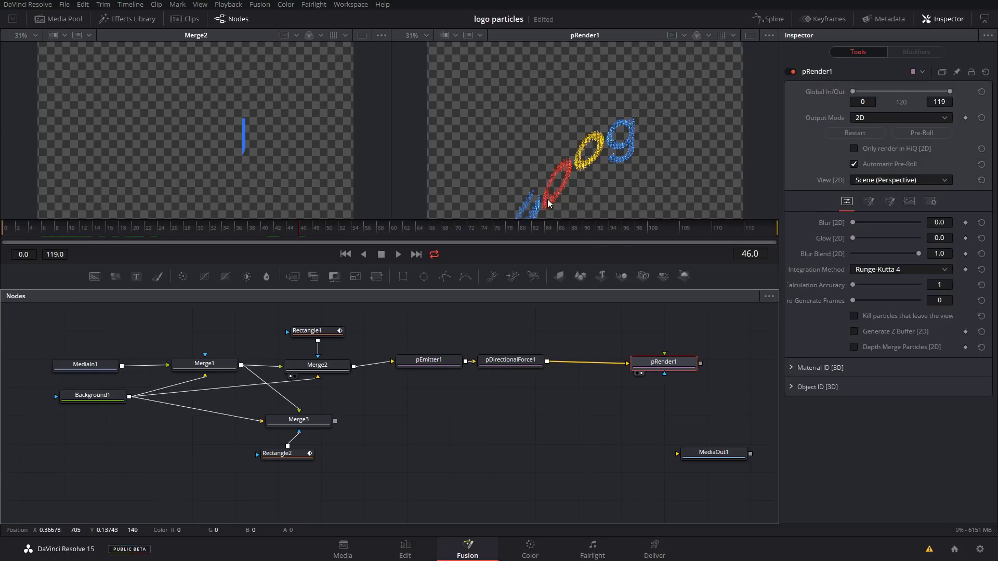
right_click(573, 399)
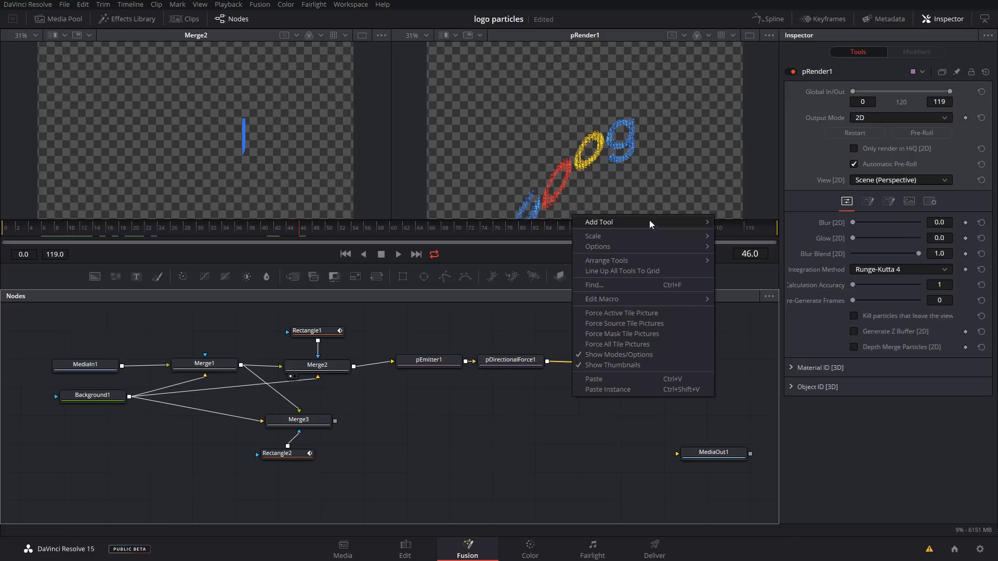
mouse_move(650, 222)
mouse_move(739, 426)
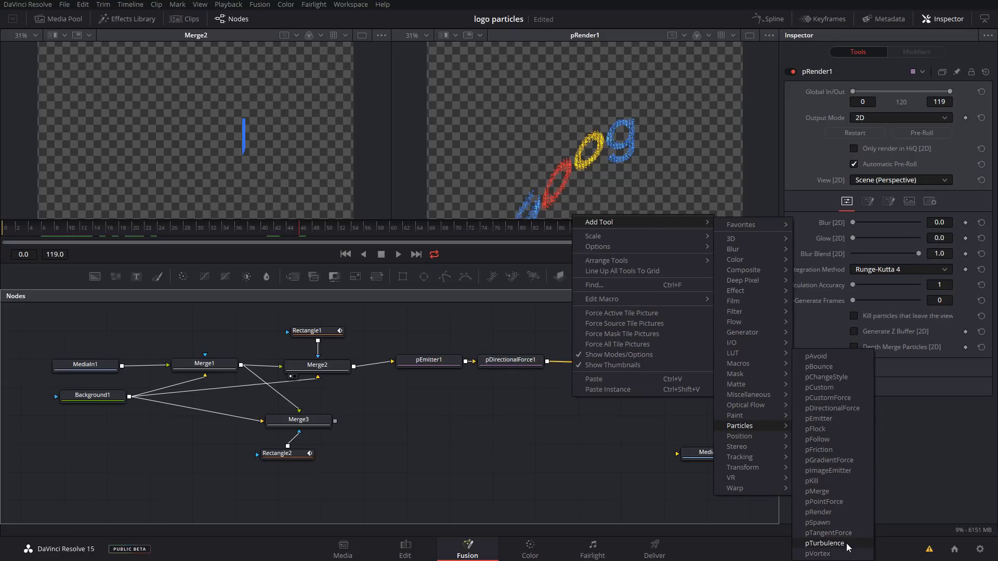
left_click(826, 543)
left_click_drag(568, 402, 585, 367)
left_click_drag(670, 364, 674, 362)
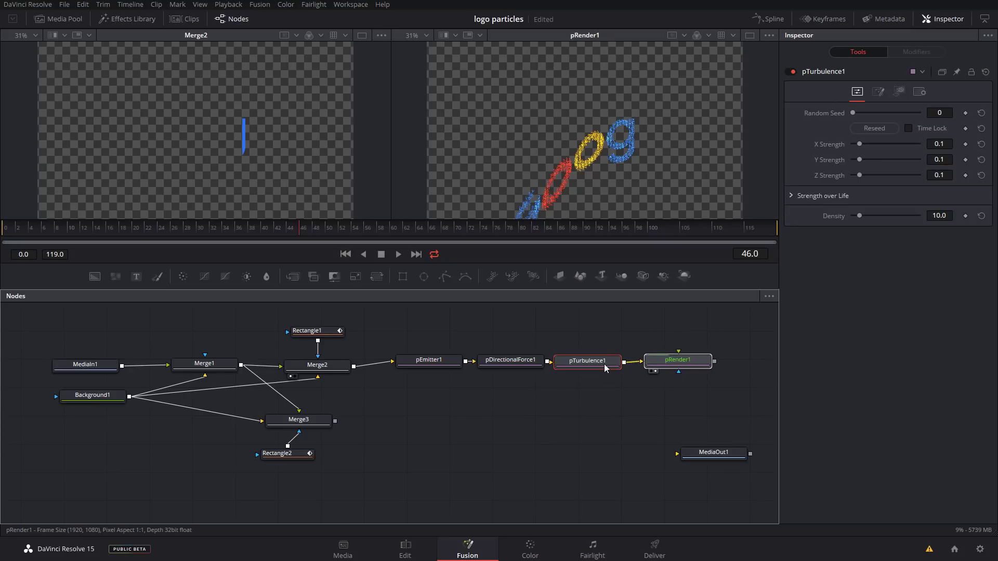
- Set pTurbulence1's X and Y strength to 0.4 and Z strength to 0, and nudge pRender1 slightly
left_click(606, 365)
left_click_drag(861, 176, 828, 186)
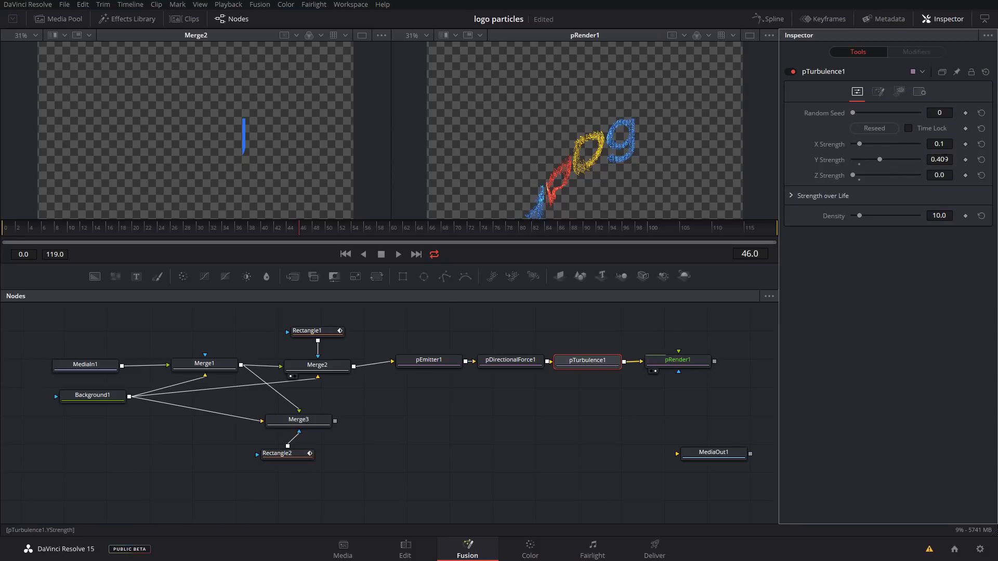
key("Tab")
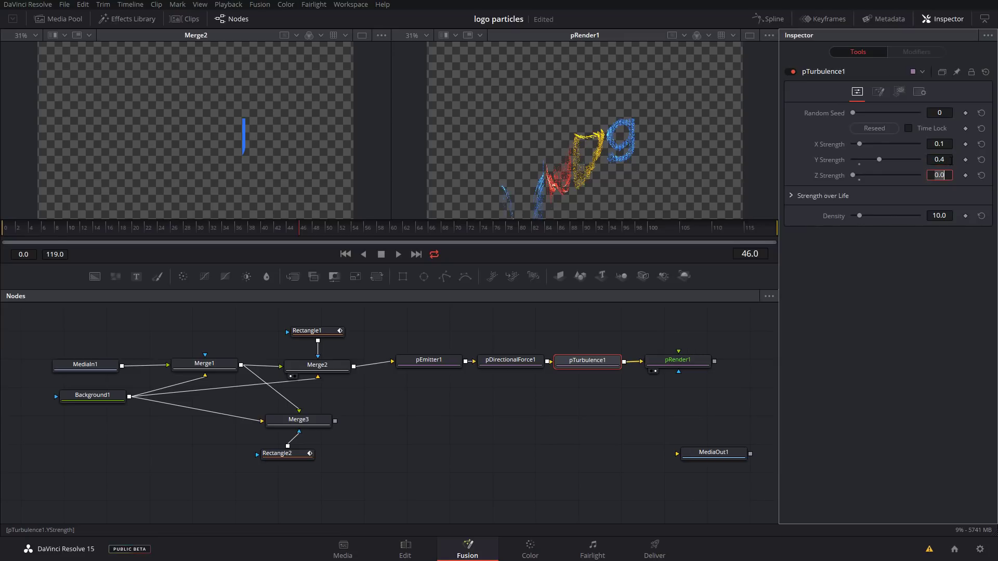
key("BackSpace")
key("Tab")
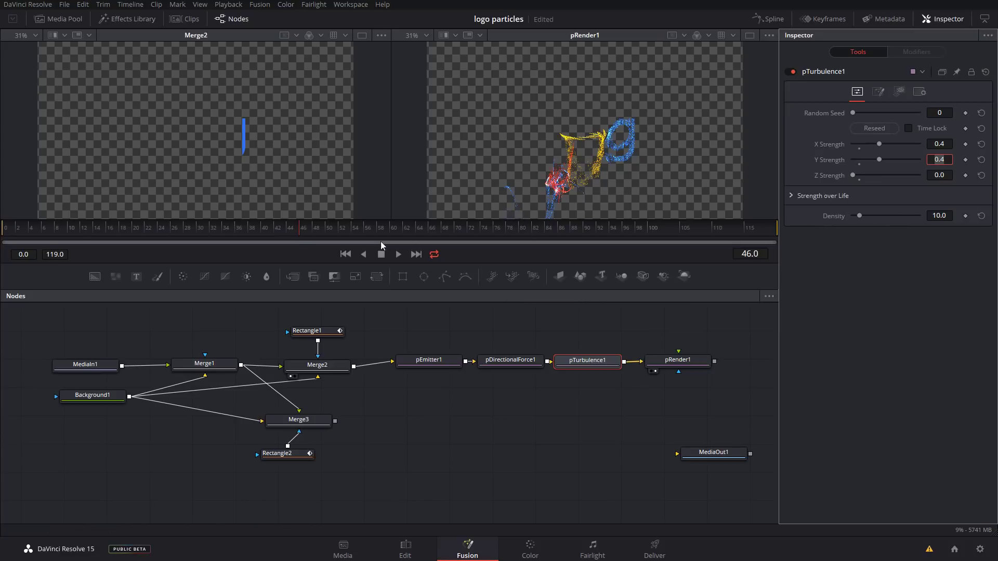
left_click(553, 399)
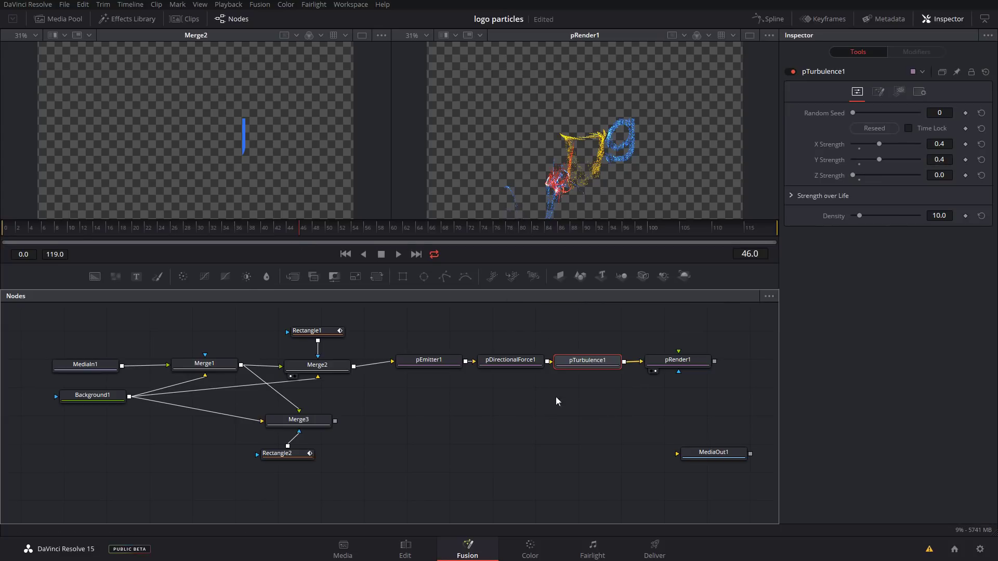
left_click_drag(672, 363, 675, 364)
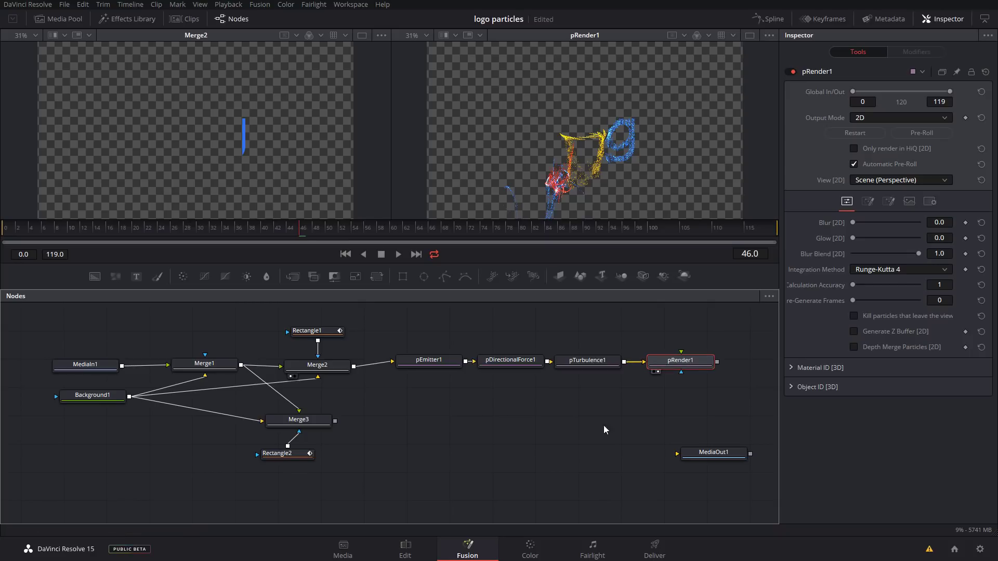
- Play the particle animation from frame 0 to check the turbulence effect on the logo particles
left_click_drag(282, 229, 6, 228)
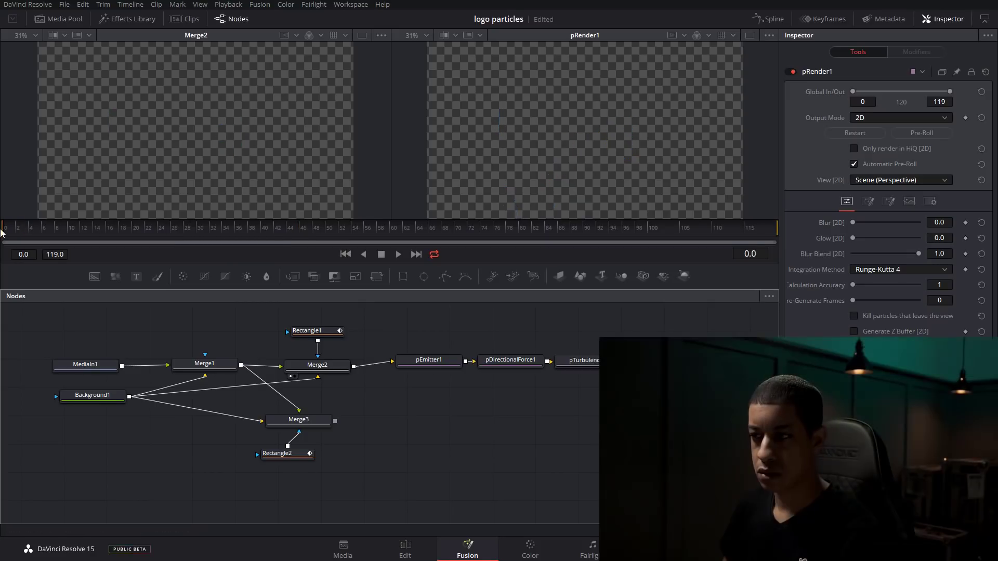
left_click(398, 254)
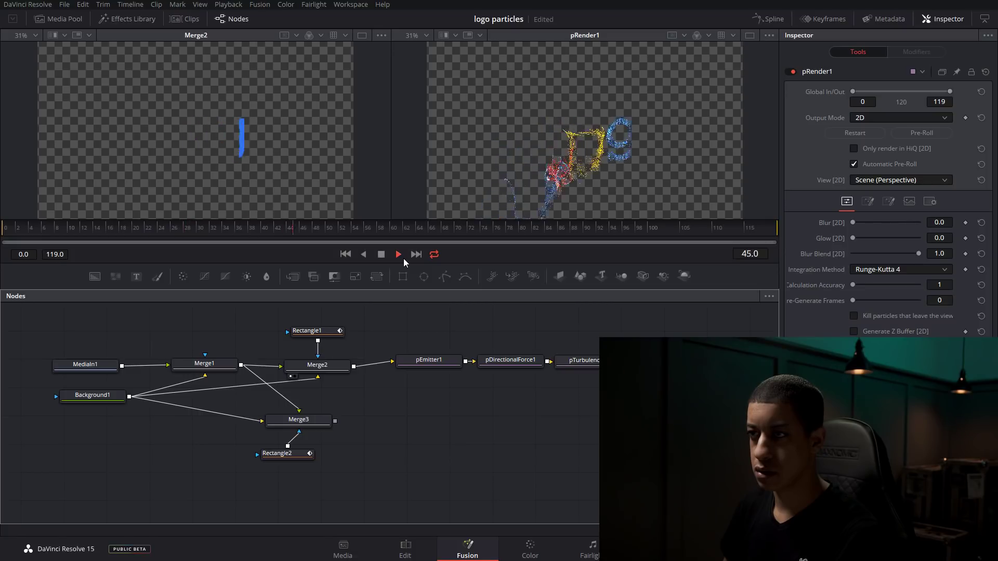
left_click(404, 258)
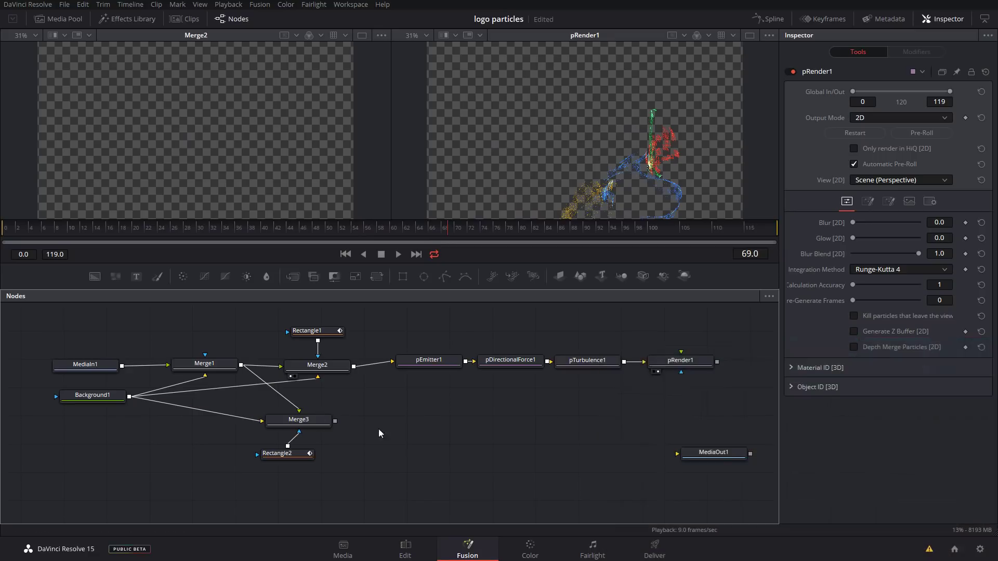
- Try pRender1 in 3D output mode with a connection to Merge3, and return its output mode to 2D
left_click(713, 463)
left_click(683, 364)
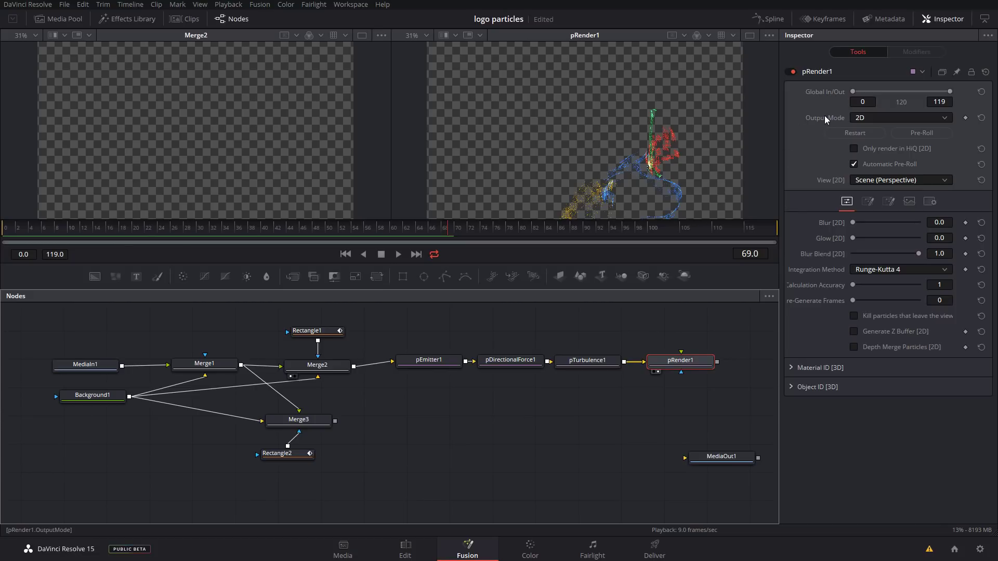
left_click(887, 117)
left_click(874, 130)
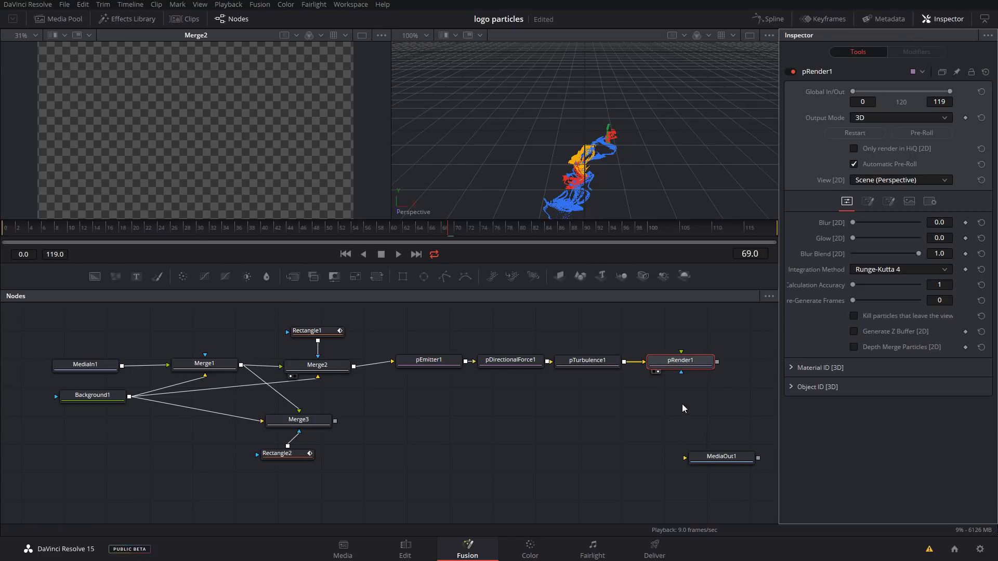
left_click_drag(721, 362, 320, 422)
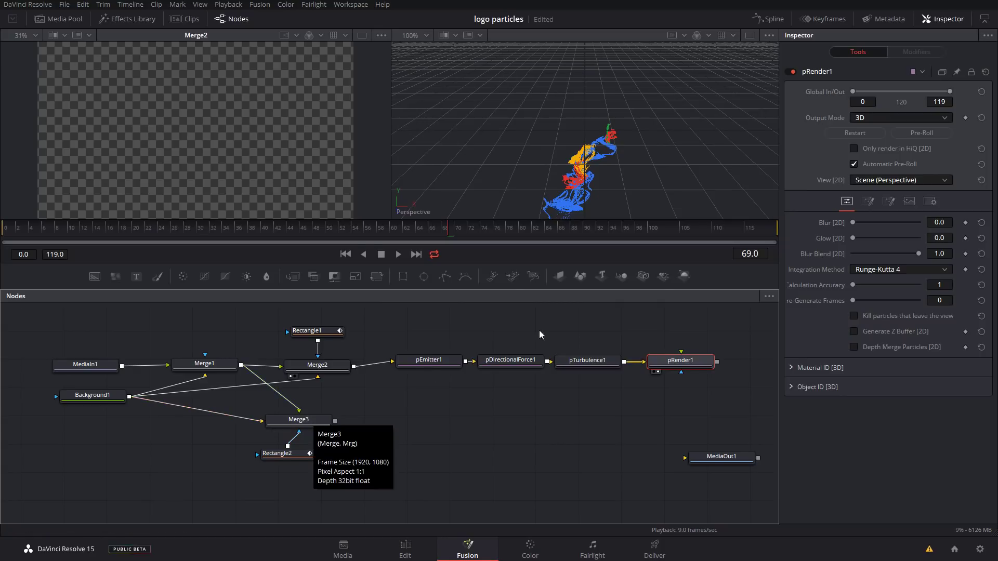
left_click(885, 119)
left_click(875, 135)
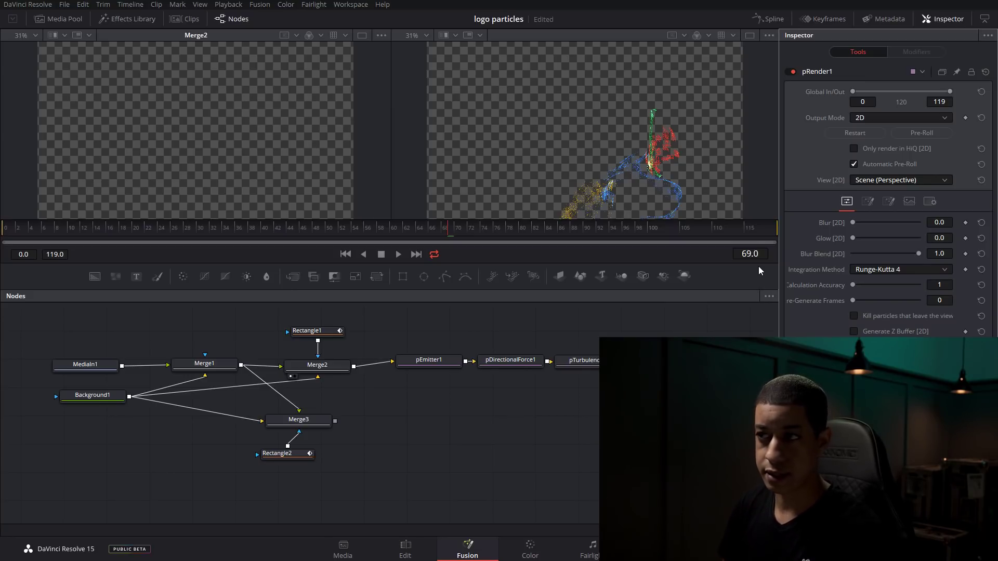
- Merge pRender1's output over Merge3 in a new Merge4 node, and show Merge4 in the second viewer at frame 0
left_click_drag(724, 360, 335, 422)
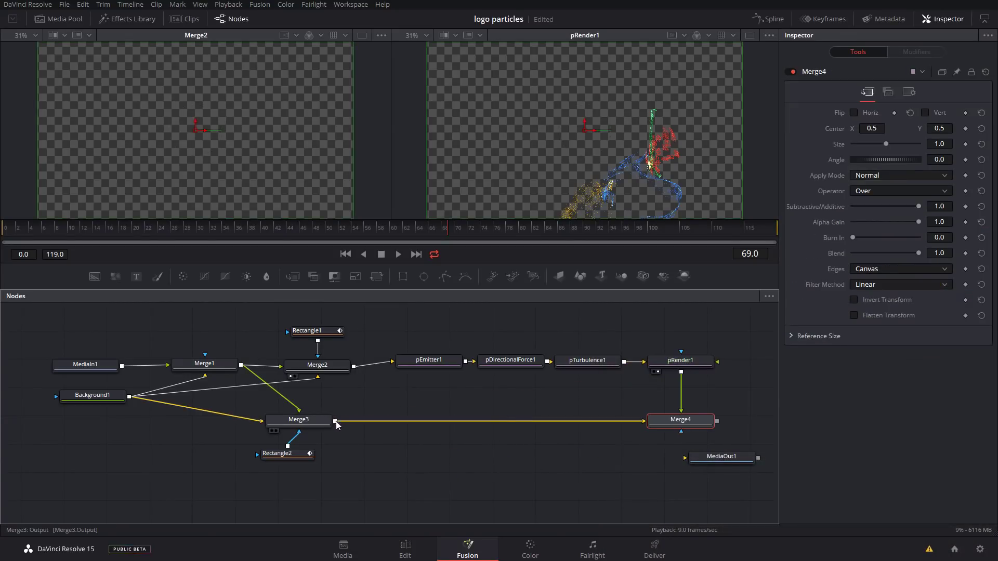
key("2")
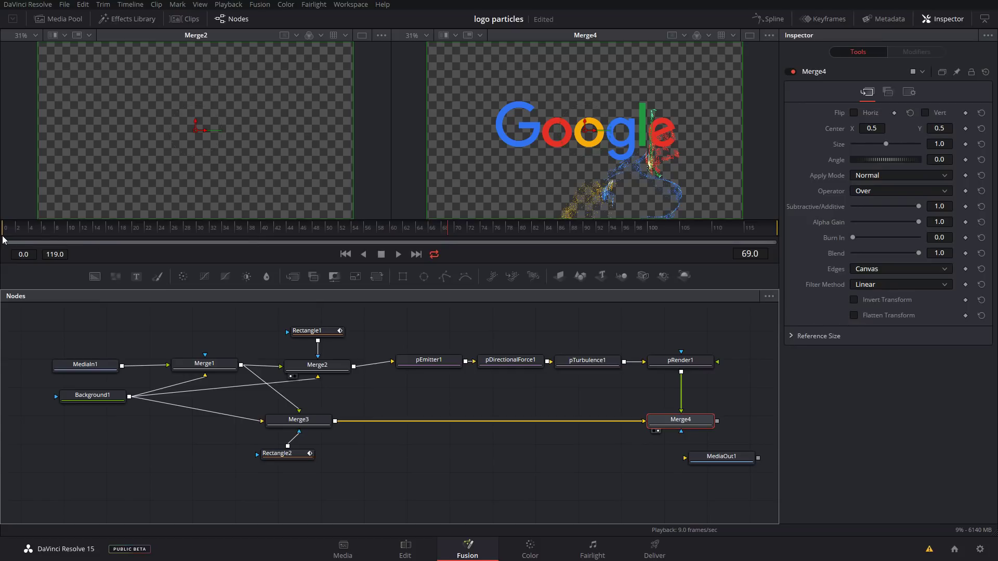
left_click_drag(11, 227, 3, 228)
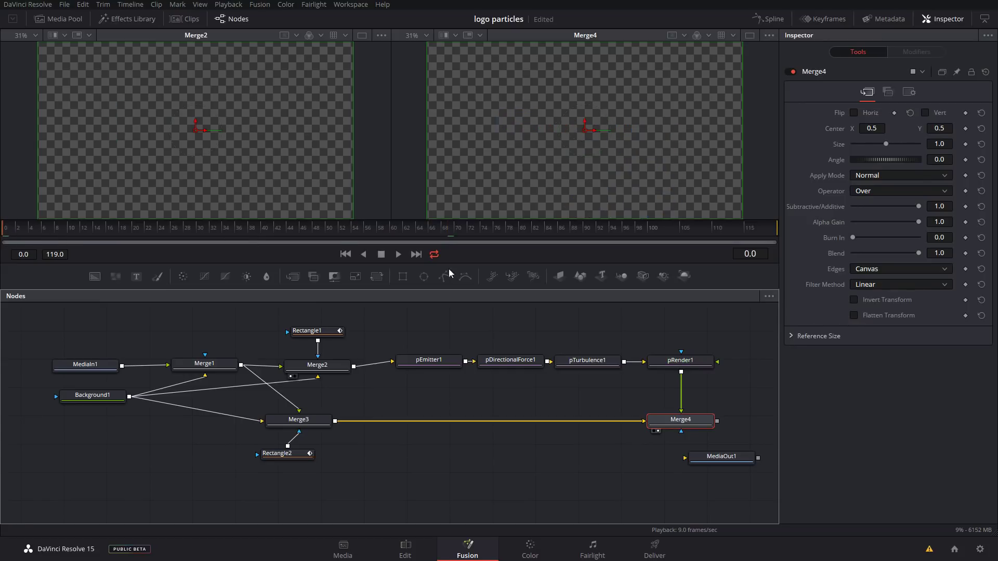
- Nudge the Rectangle2 node slightly, play the combined logo and particle animation from the start, and save the project
left_click_drag(284, 453, 290, 455)
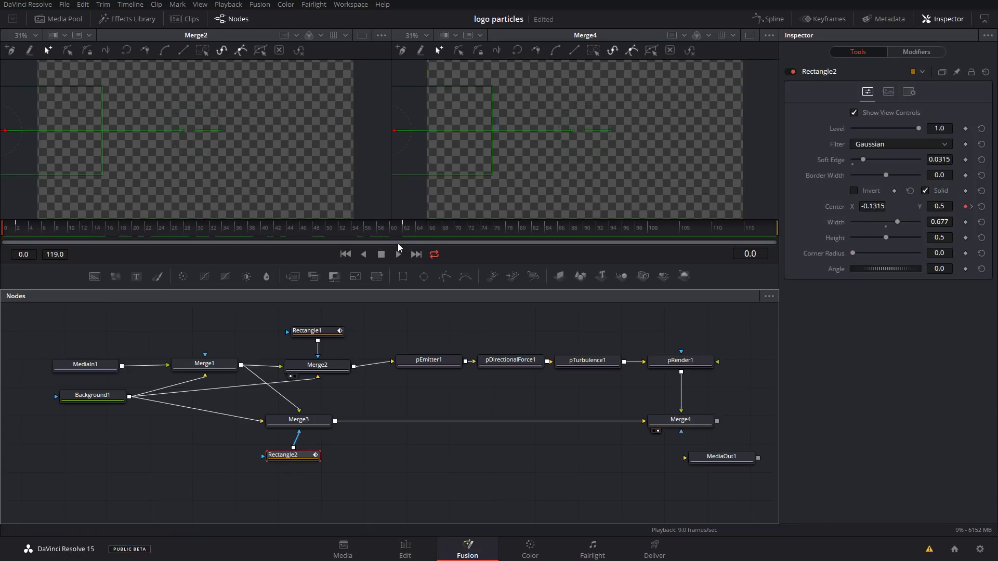
left_click(702, 420)
left_click(399, 254)
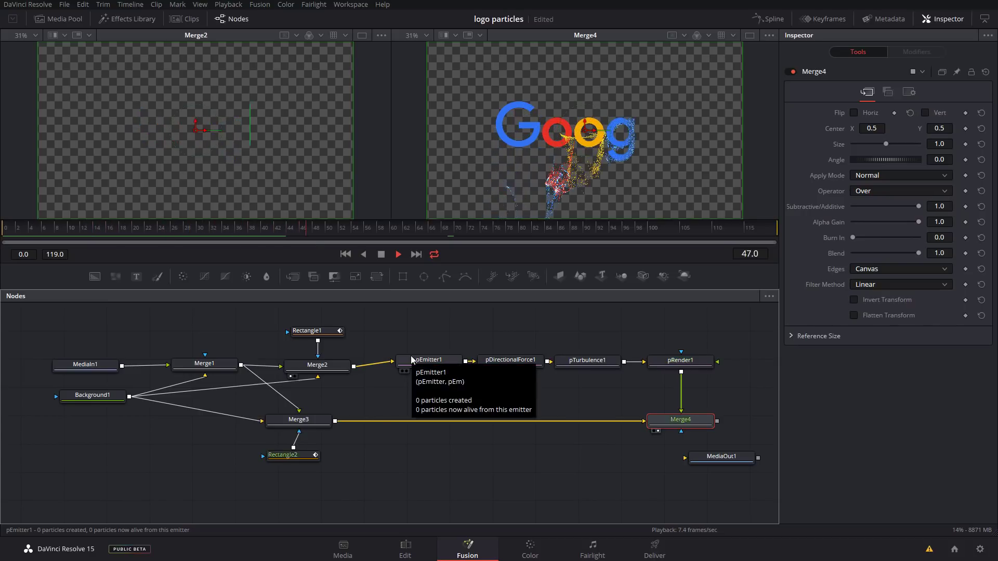
key("ctrl+s")
left_click(568, 457)
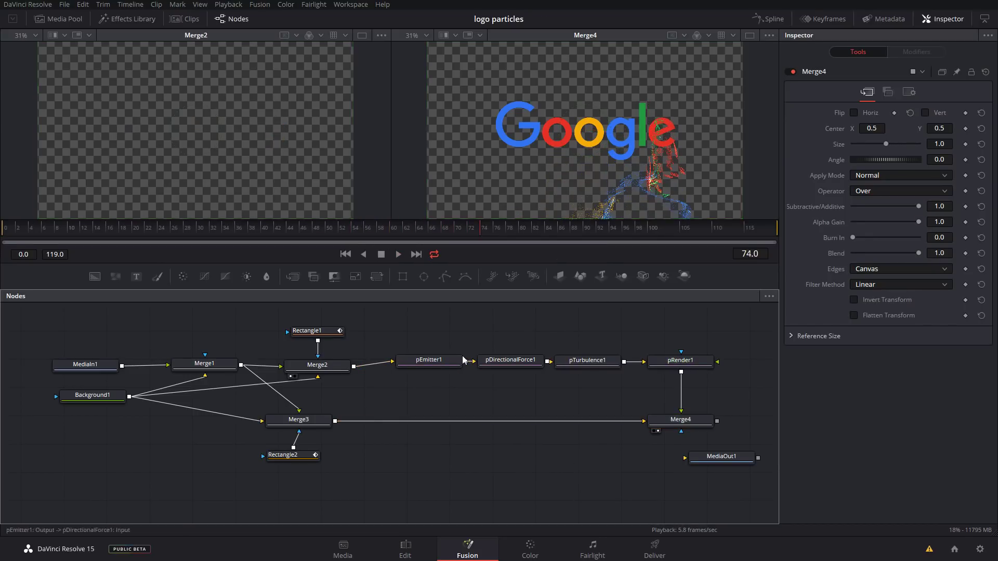
- Set pEmitter1's particle number to 4000
left_click(430, 366)
left_click(931, 144)
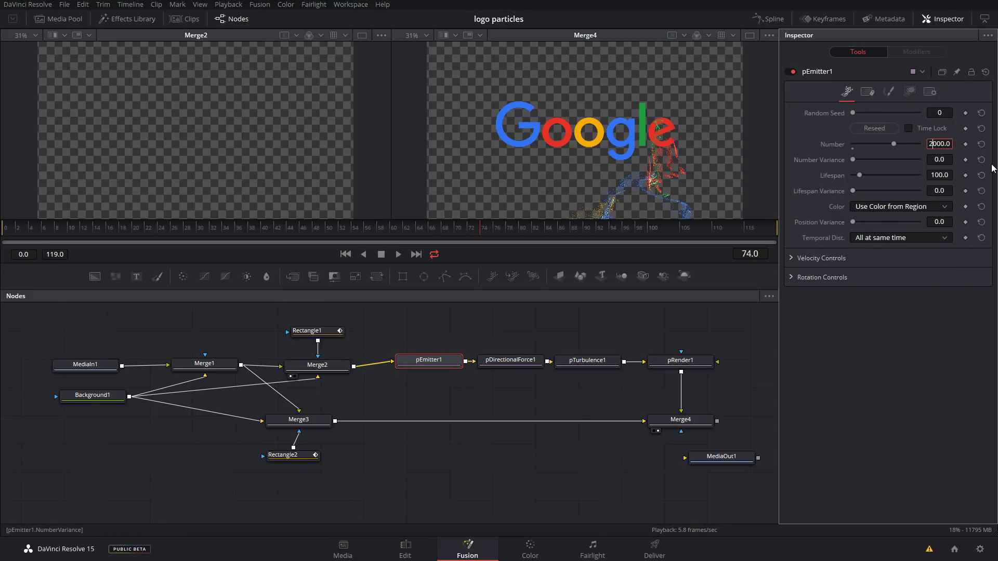
key("BackSpace")
type("4")
key("Tab")
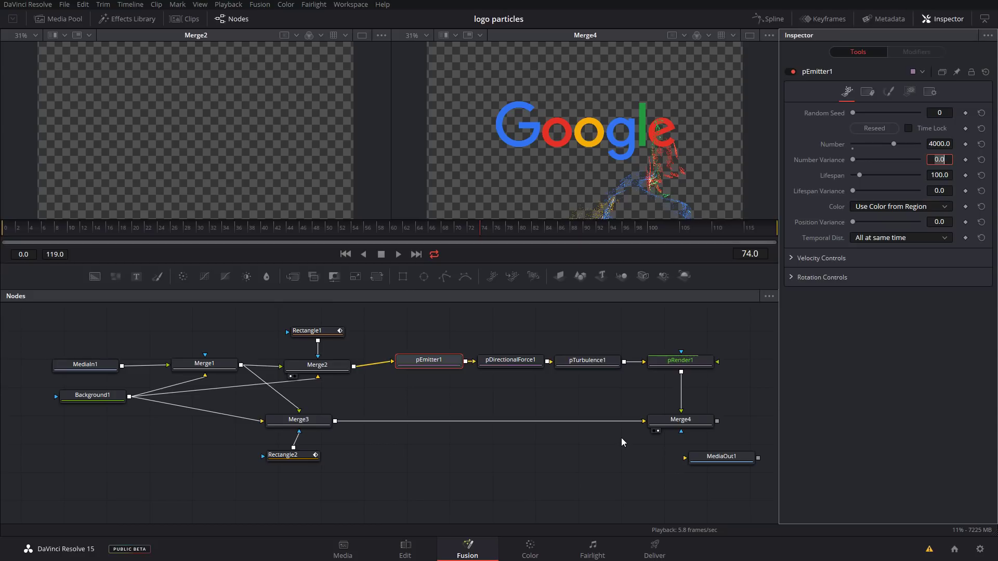
- Play the animation from the start to review the denser particle emission
left_click(7, 227)
left_click(399, 255)
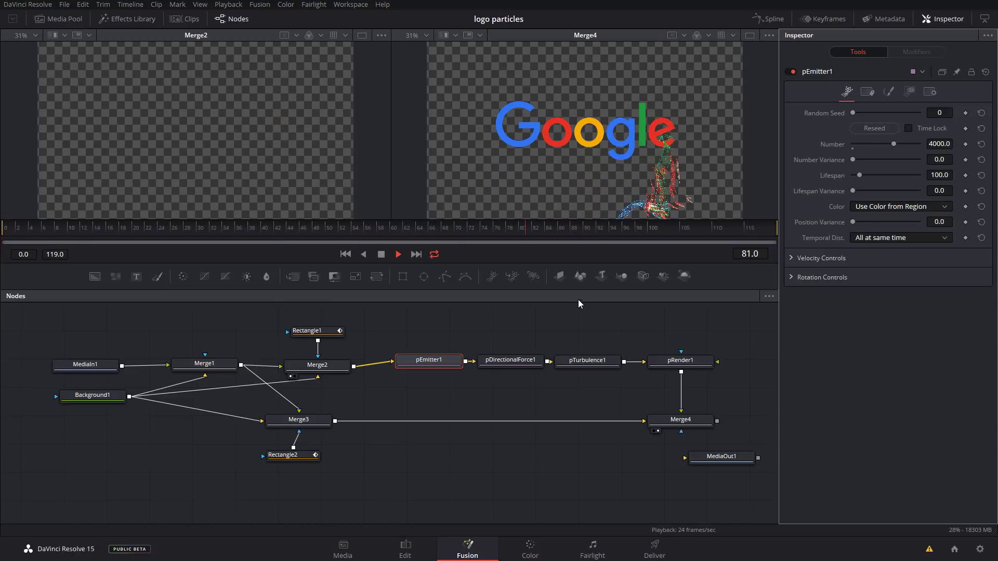
left_click(397, 253)
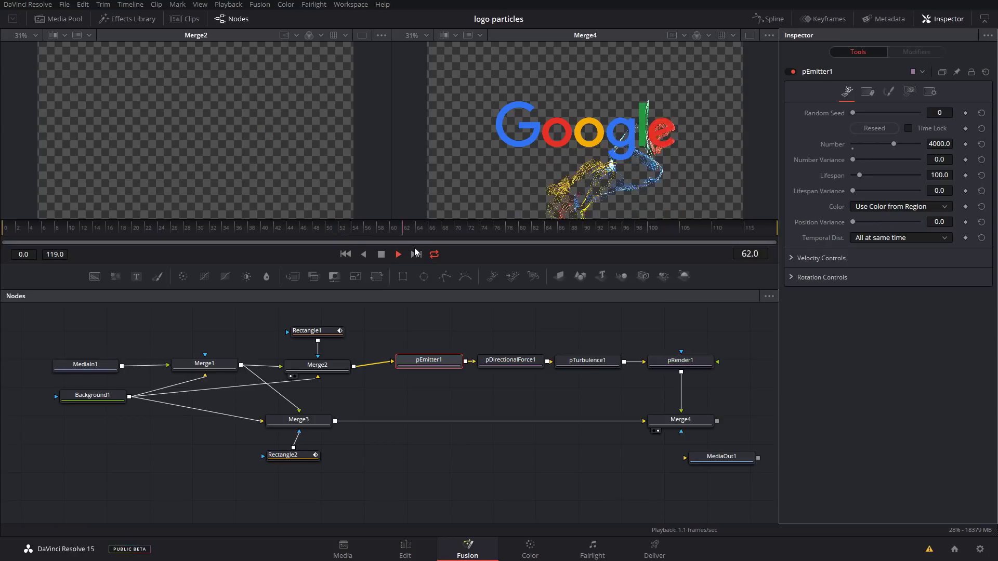
- Insert a Glow node between pRender1 and Merge4
left_click(683, 368)
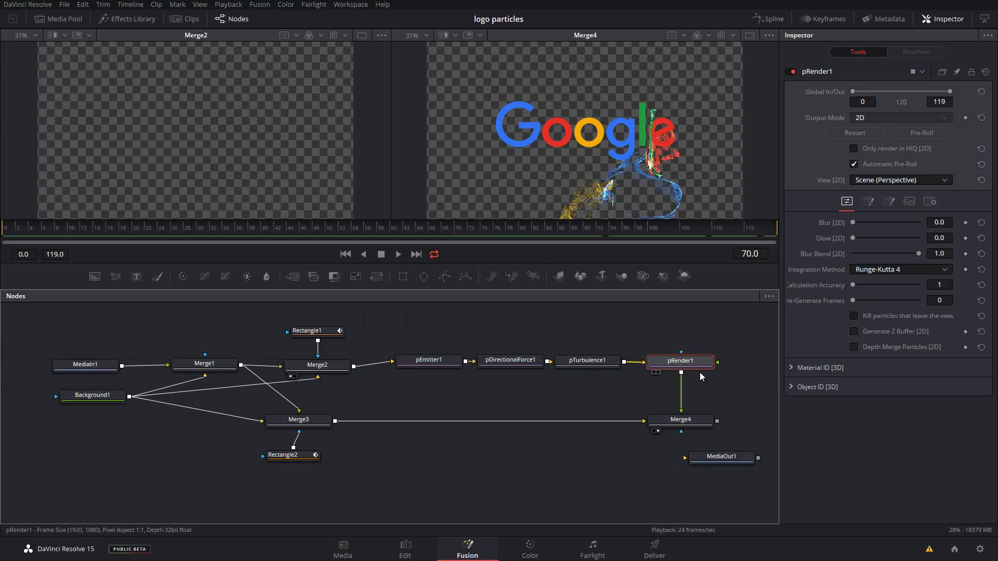
key("shift+space")
type("pain")
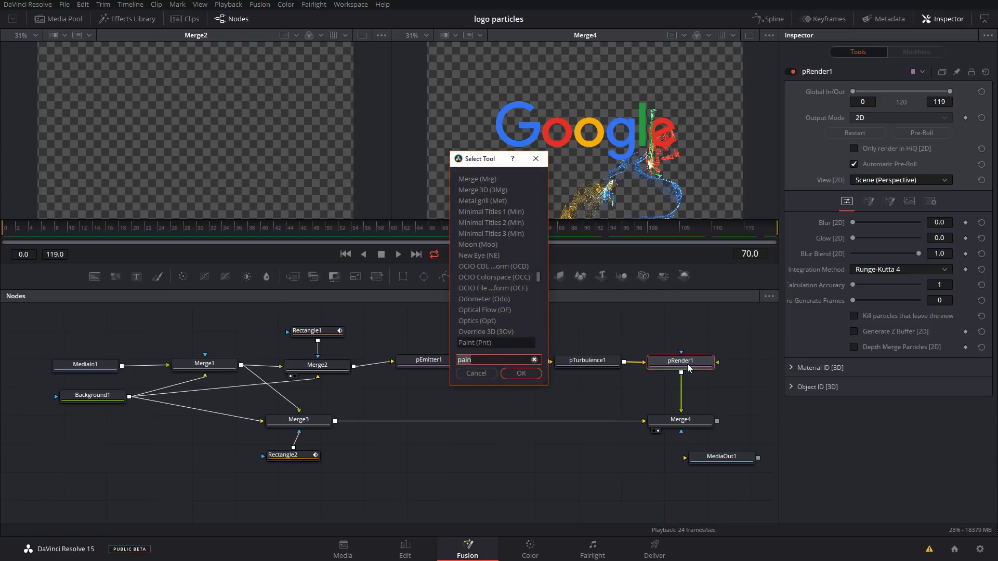
type("glow")
key("Return")
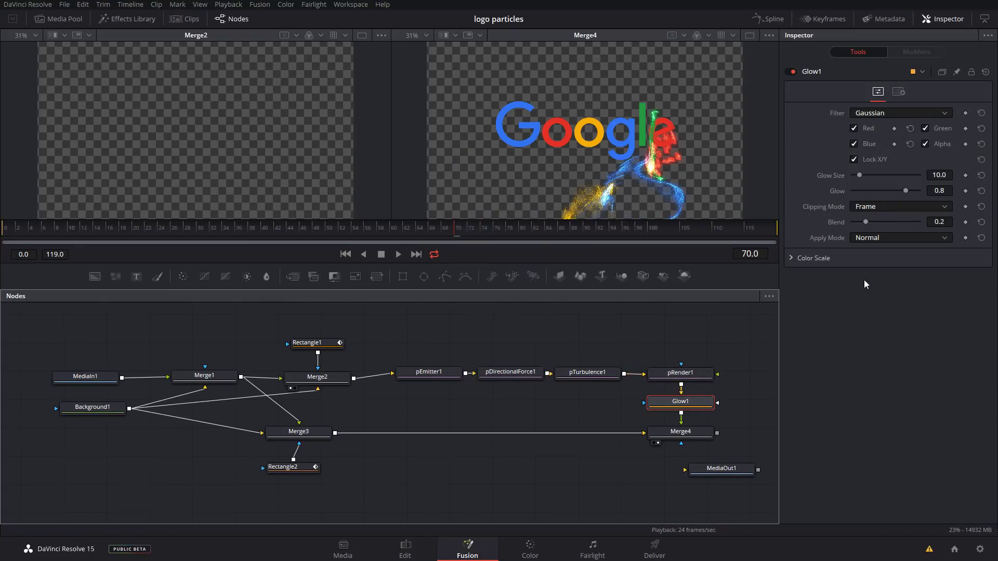
- Set Glow1's glow size to 0.8 and inspect the particles up close
left_click_drag(860, 176, 855, 178)
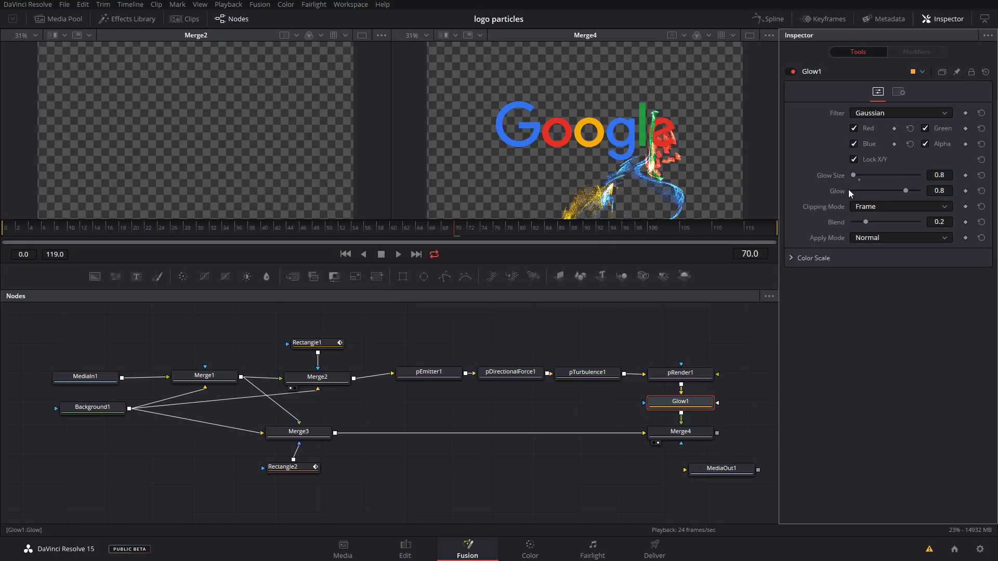
scroll(618, 208, "up", 2)
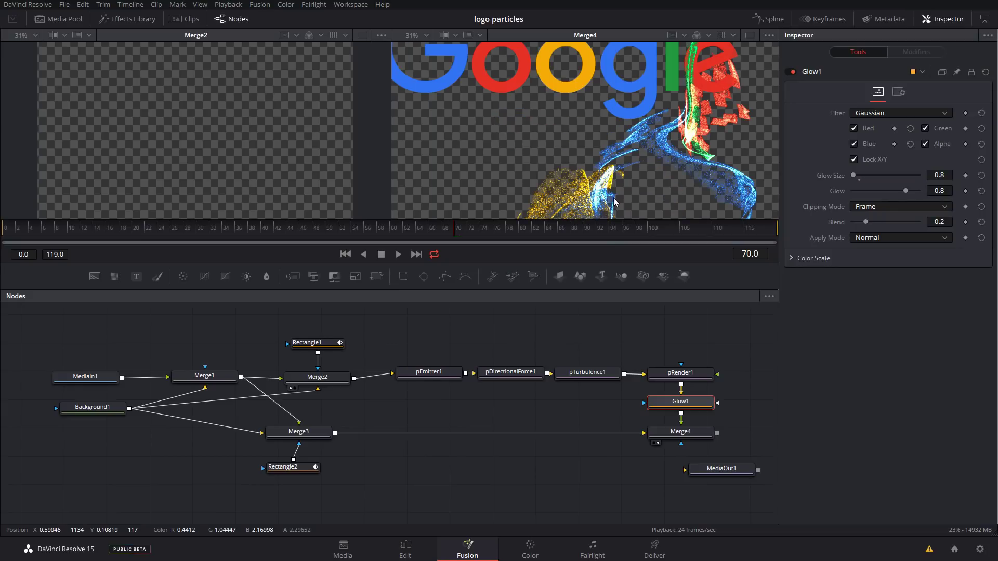
scroll(697, 138, "down", 2)
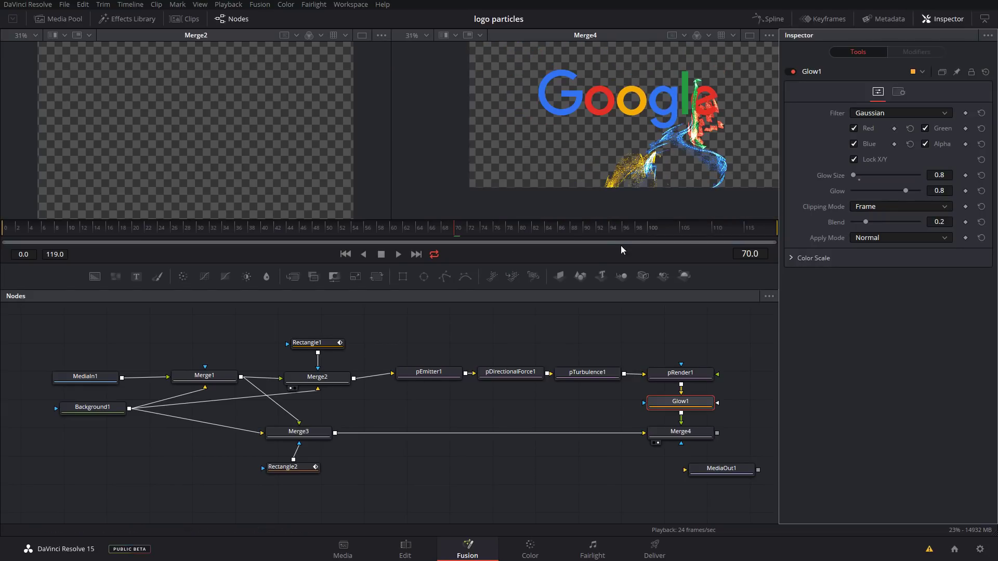
- Play back the animation several times from different frames to review the glowing particles against the logo wipe
left_click_drag(419, 228, 324, 229)
key("space")
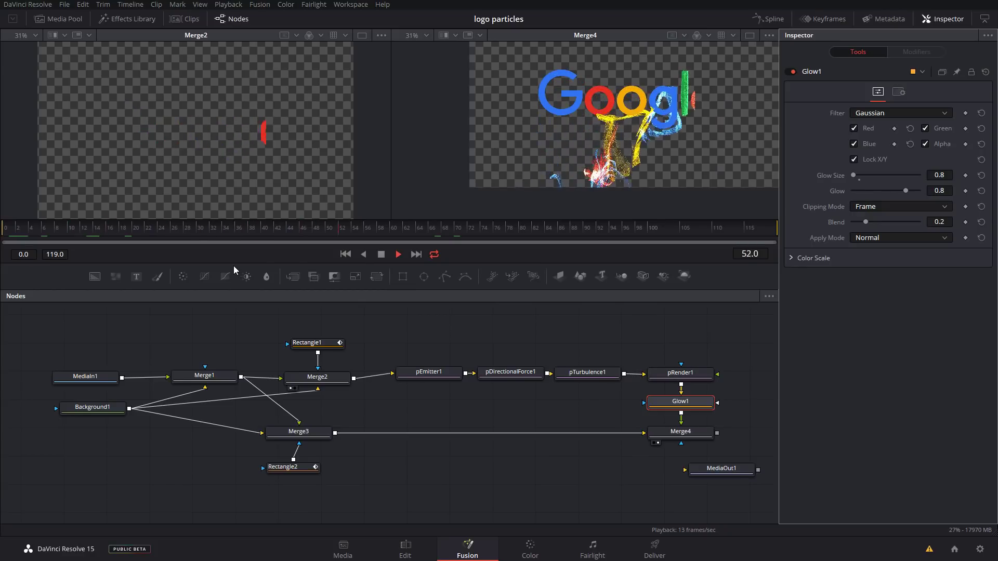
key("space")
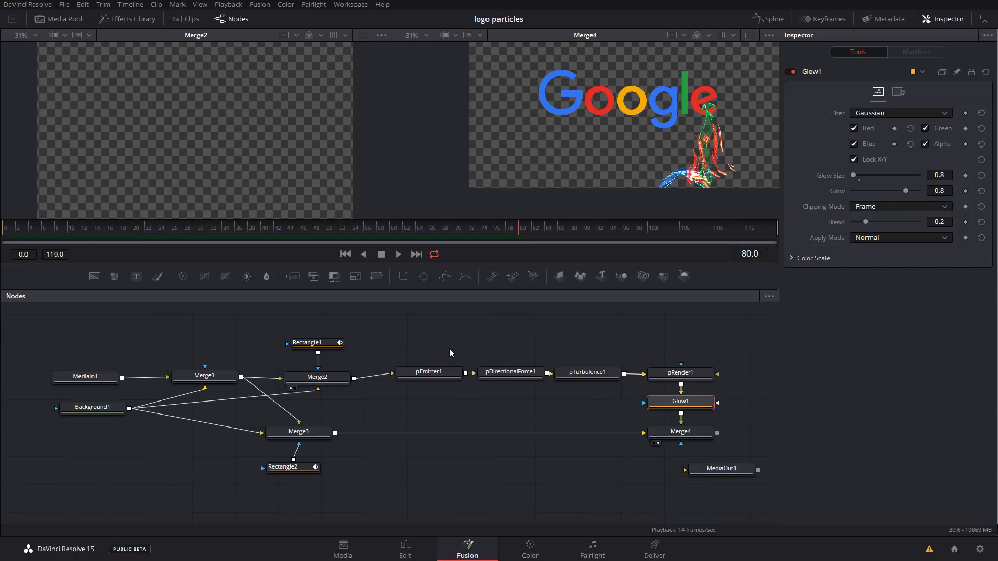
left_click_drag(140, 233, 96, 239)
key("space")
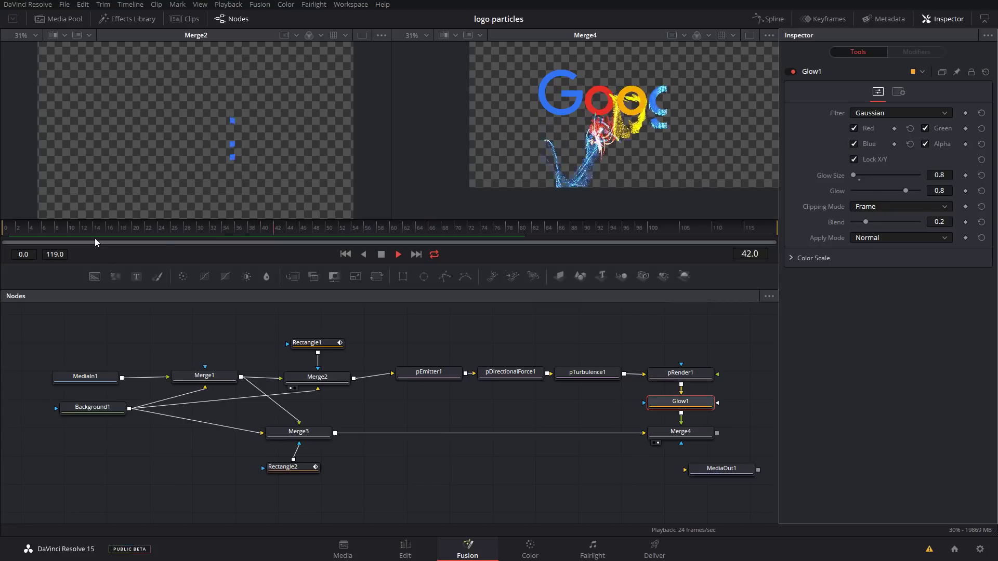
key("space")
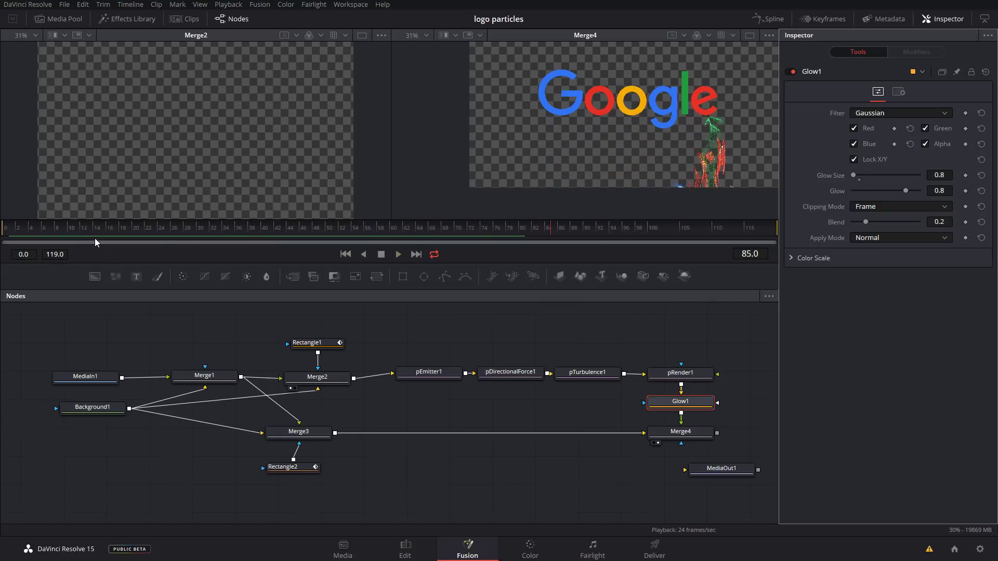
left_click(7, 234)
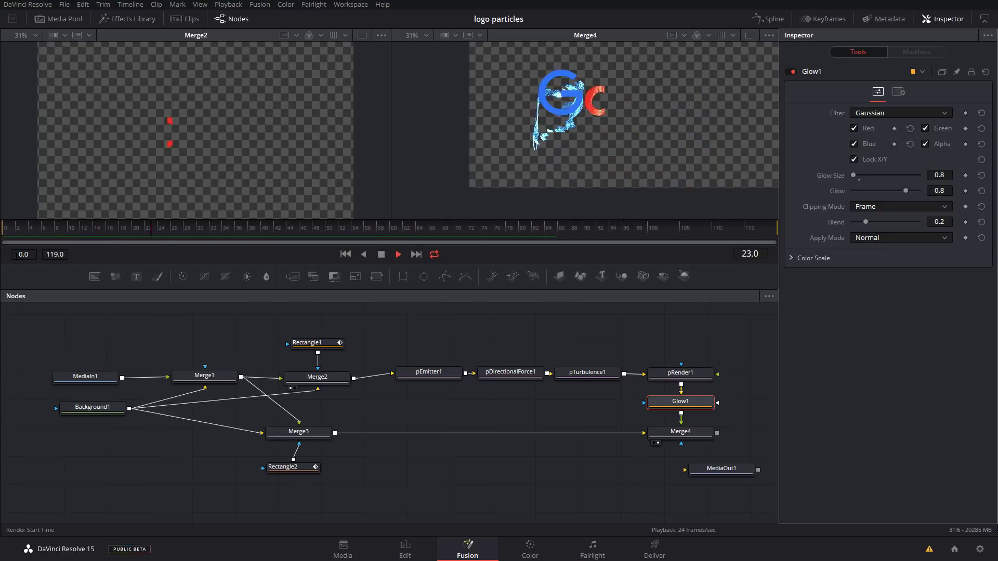
key("space")
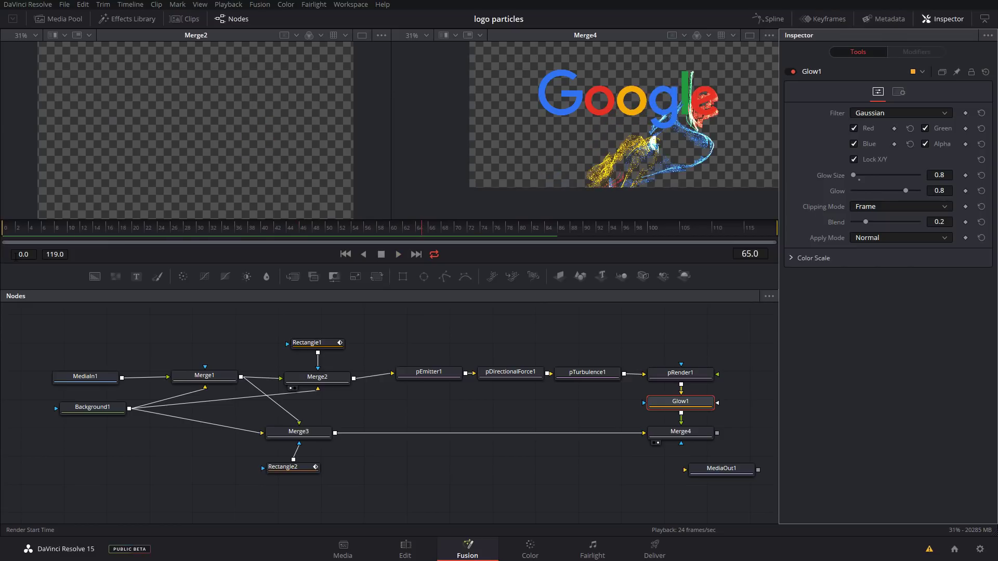
- At frame 24, set the Rectangle1 mask's width to 0.047 and its soft edge to 0.0126
left_click_drag(106, 224, 165, 234)
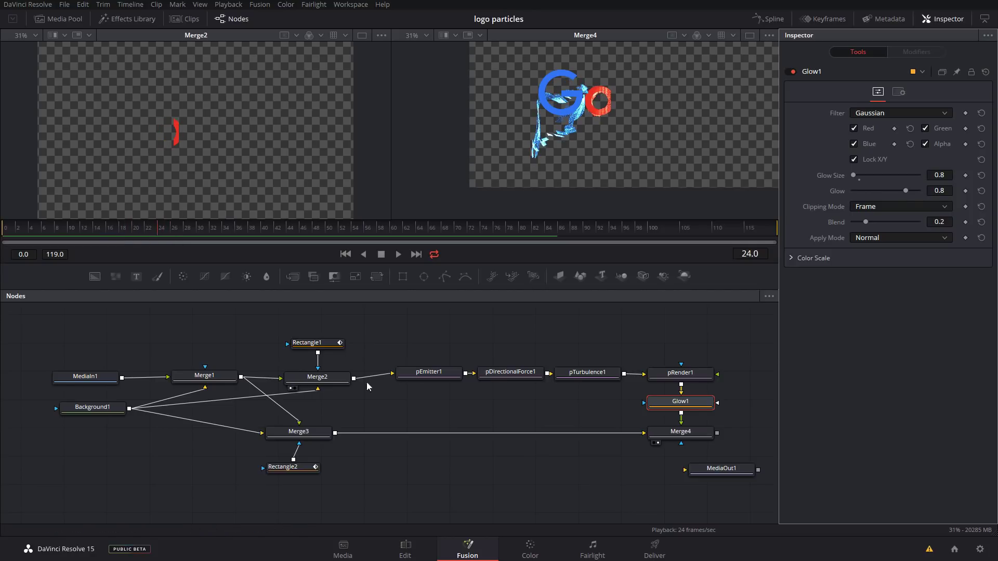
left_click(312, 351)
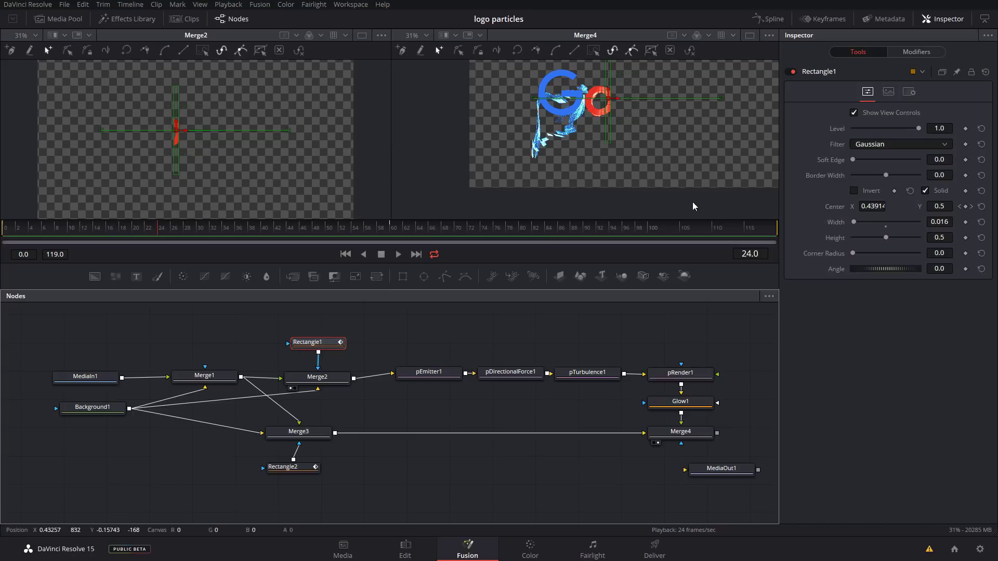
left_click_drag(854, 221, 857, 221)
left_click_drag(854, 160, 859, 160)
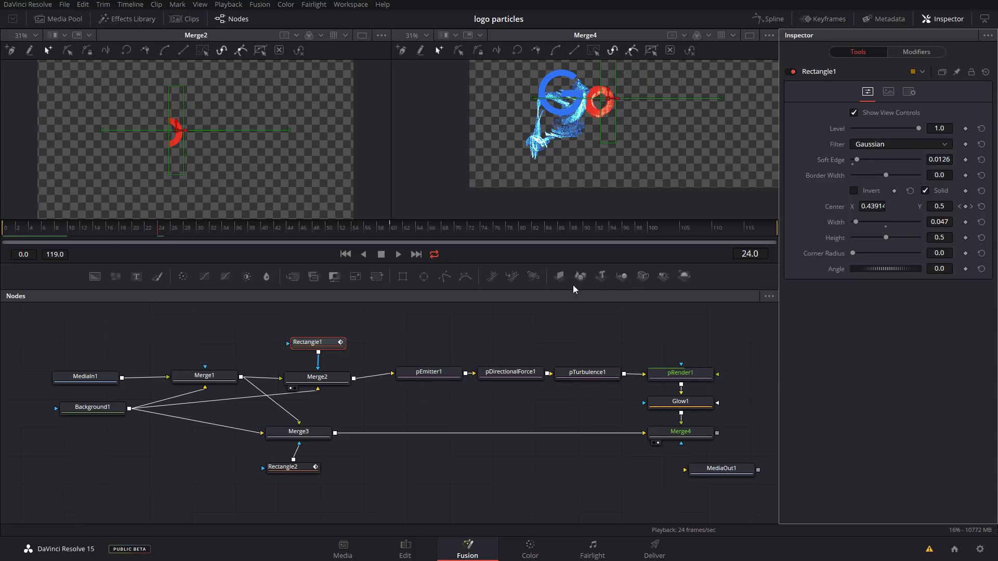
- Play the animation from frame 0 with Merge4 selected to review the particles from the widened mask
left_click_drag(157, 234, 5, 222)
key("space")
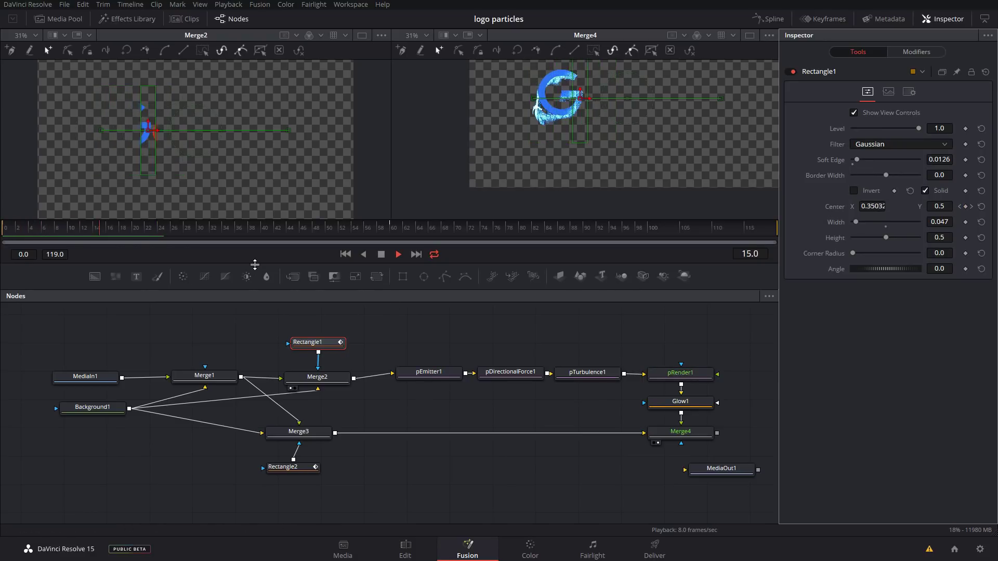
left_click(683, 435)
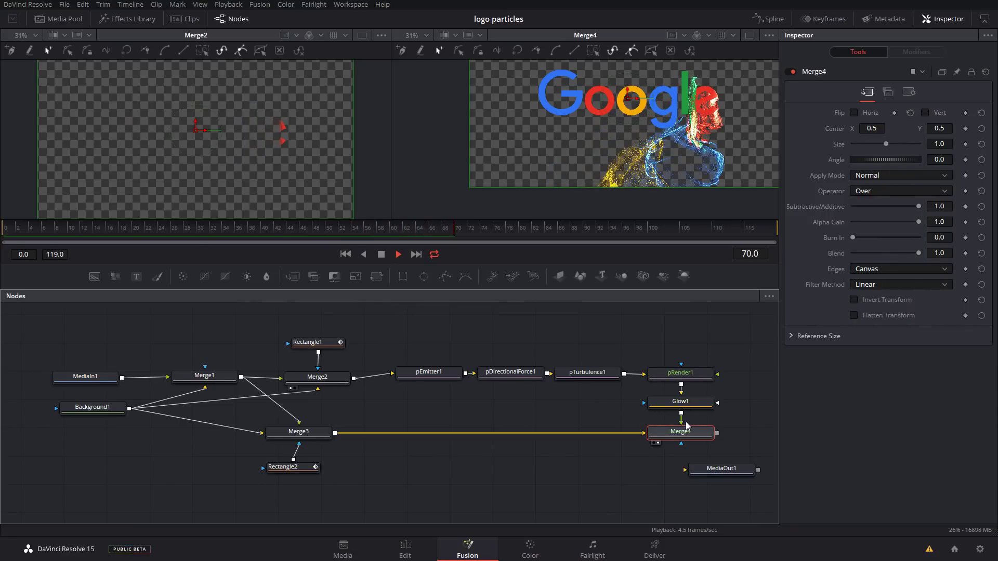
key("space")
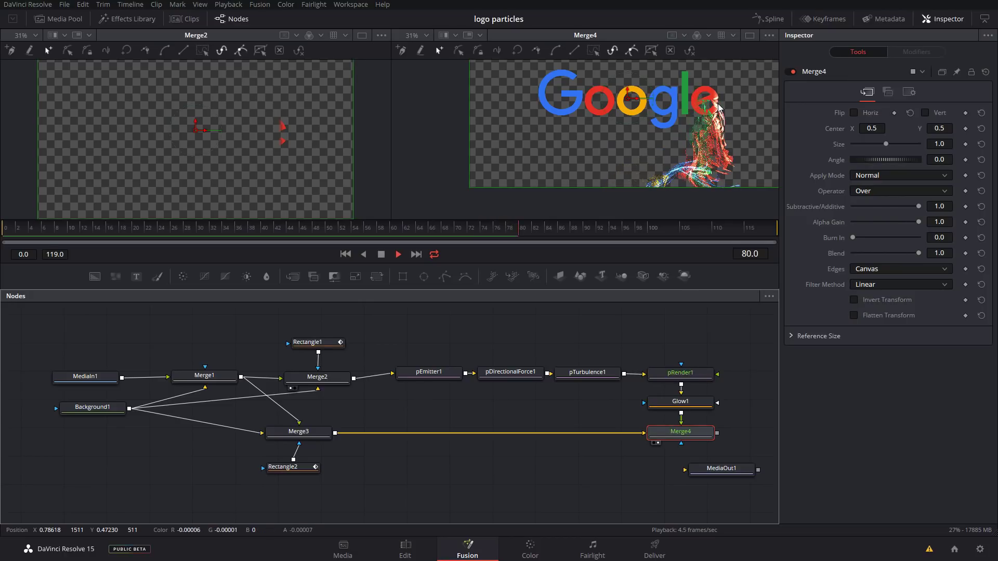
- At frame 60, move the Rectangle1 mask further past the logo's final letter, to a center X of about 0.816
left_click(326, 350)
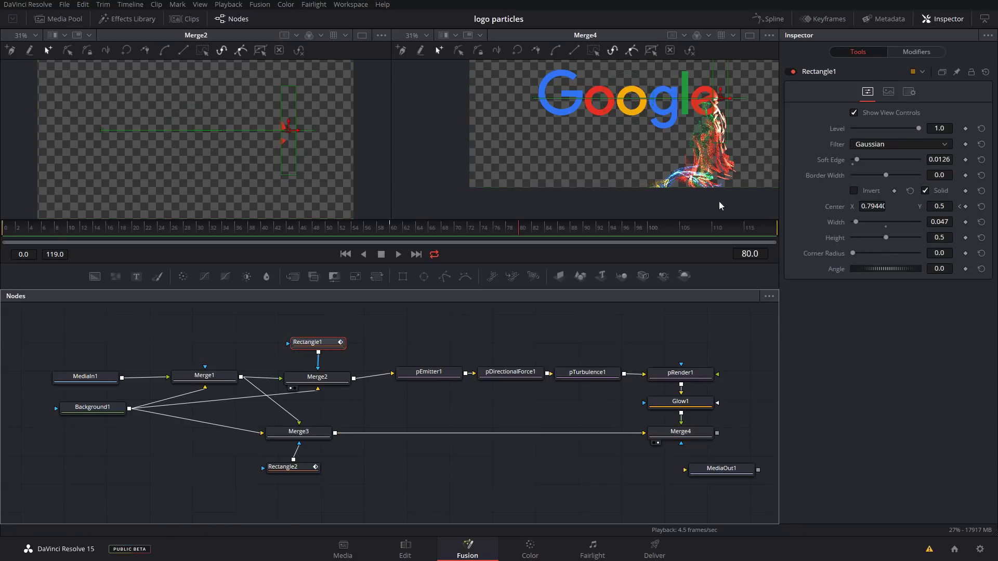
left_click(391, 229)
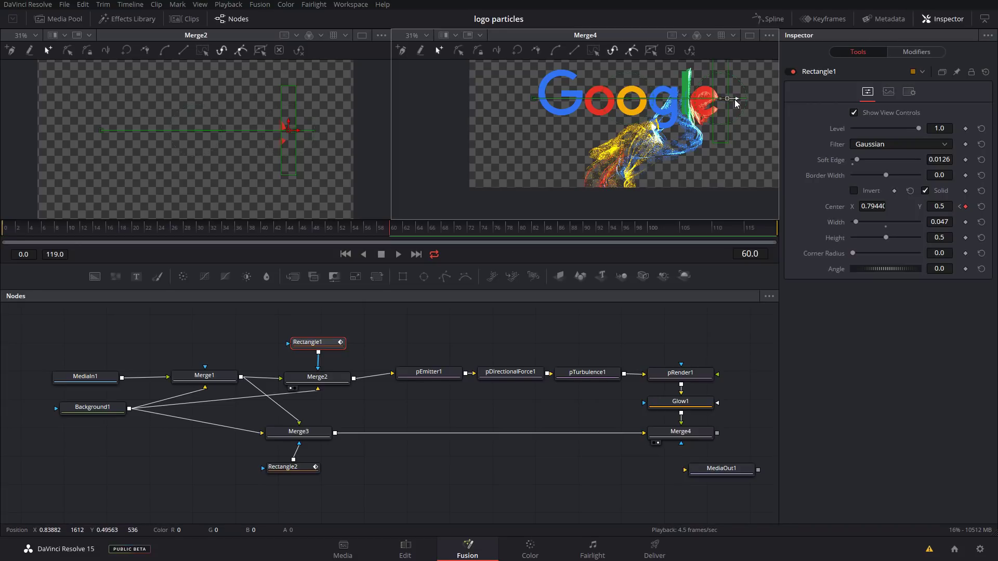
left_click_drag(735, 100, 738, 99)
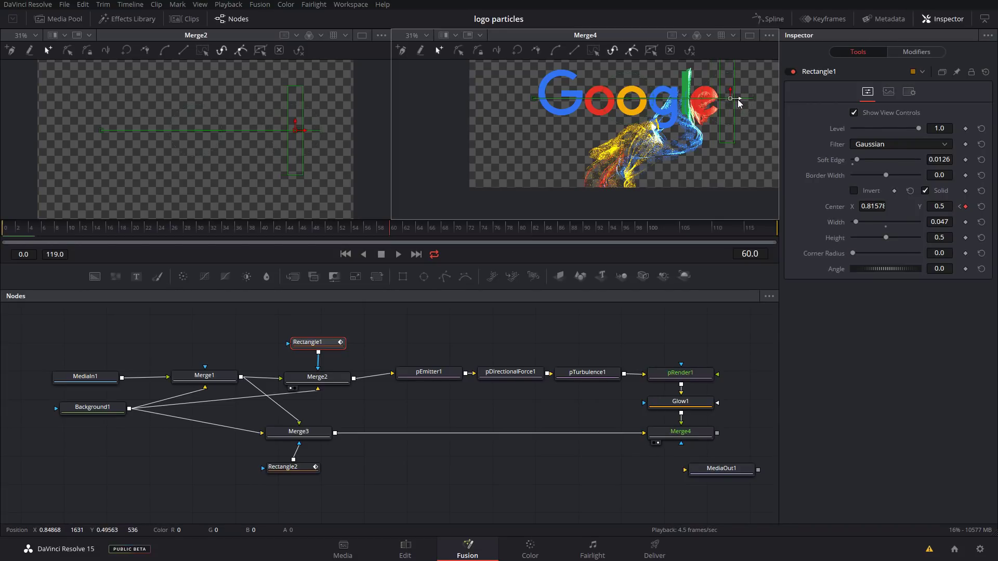
- Play the animation from frame 0, continuing with Merge4 selected, to review the particles at the end of the wipe
left_click_drag(338, 230, 4, 230)
key("space")
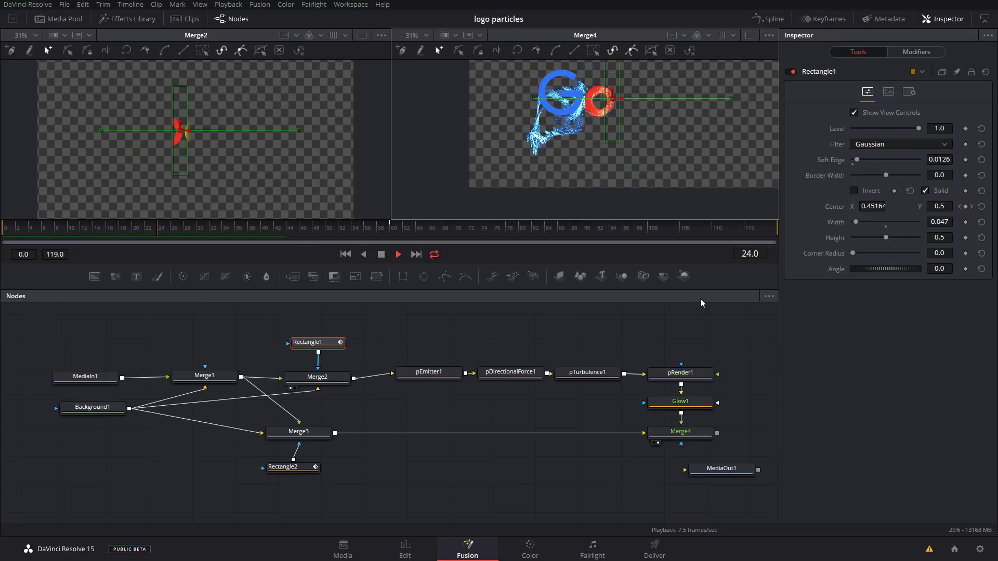
key("space")
left_click(699, 437)
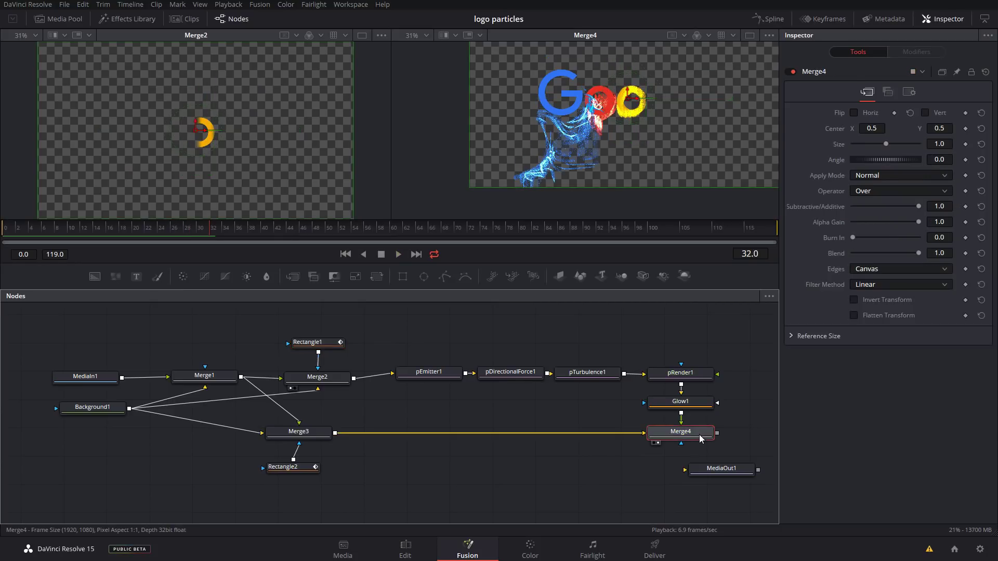
key("space")
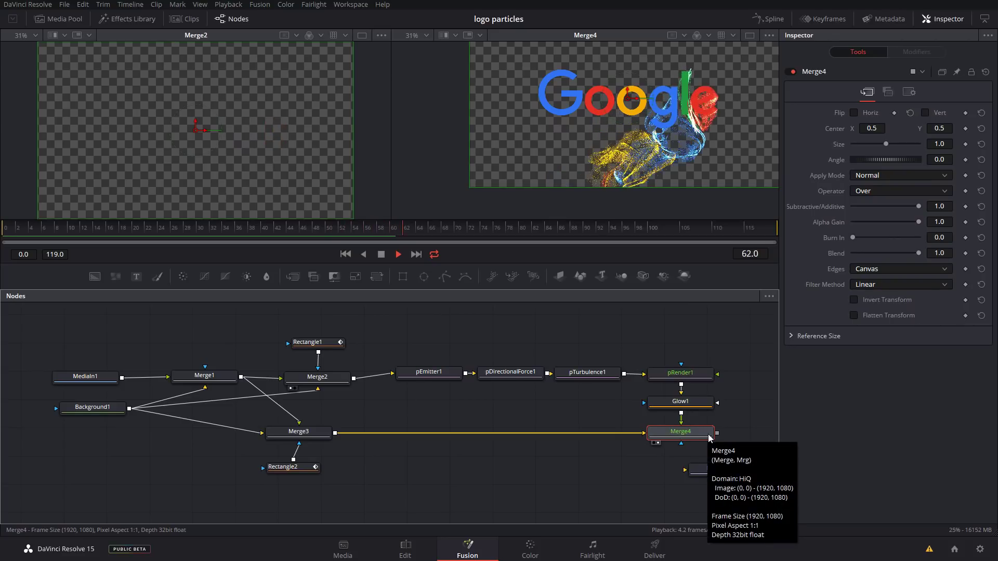
key("space")
- Add a second Background node below Merge4 and color it dark grey with hue 0.864, saturation 0.068 and value 0.181
left_click(612, 480)
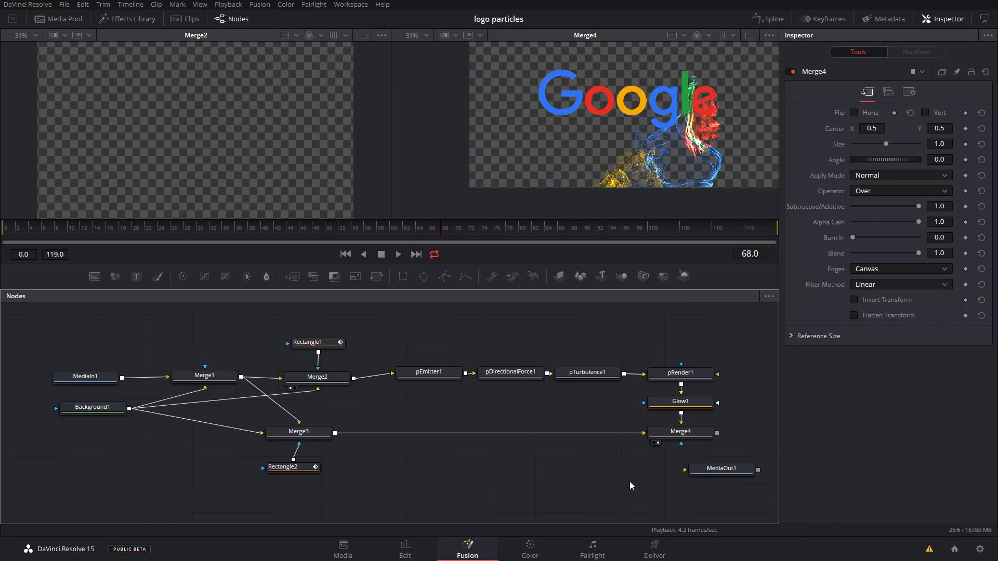
left_click_drag(720, 476, 744, 439)
left_click_drag(98, 279, 551, 473)
key("1")
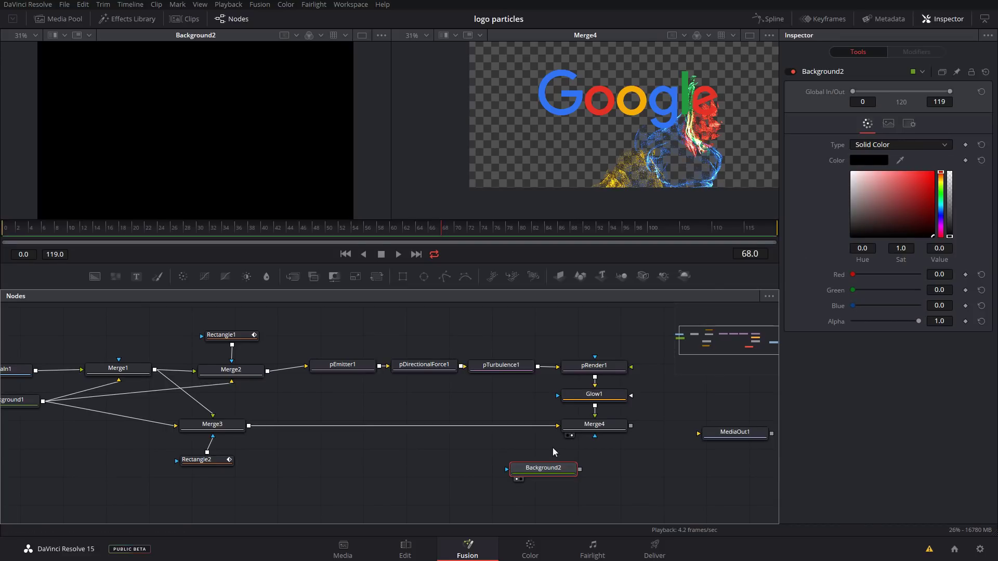
left_click_drag(863, 205, 841, 229)
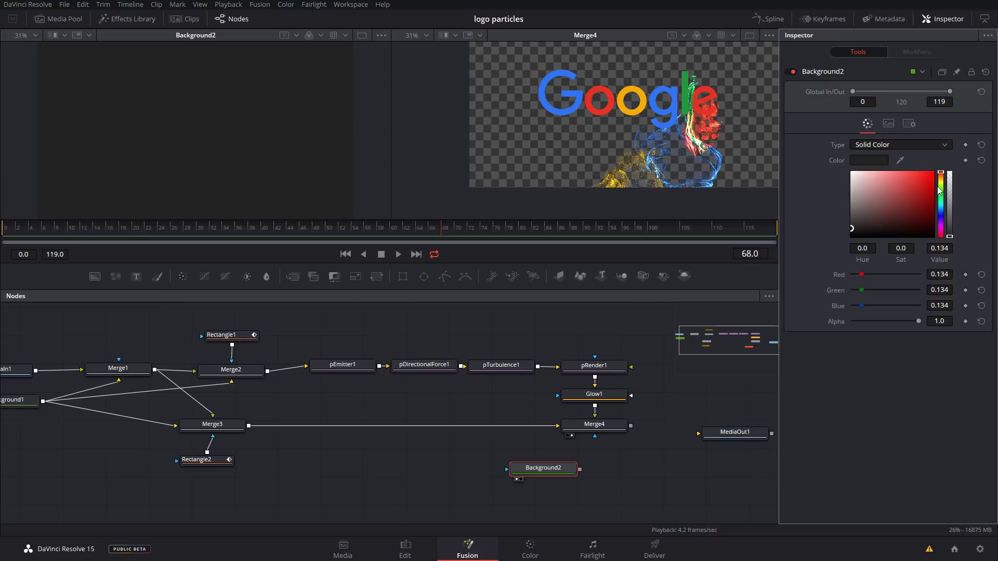
left_click_drag(939, 190, 944, 232)
left_click_drag(855, 228, 856, 229)
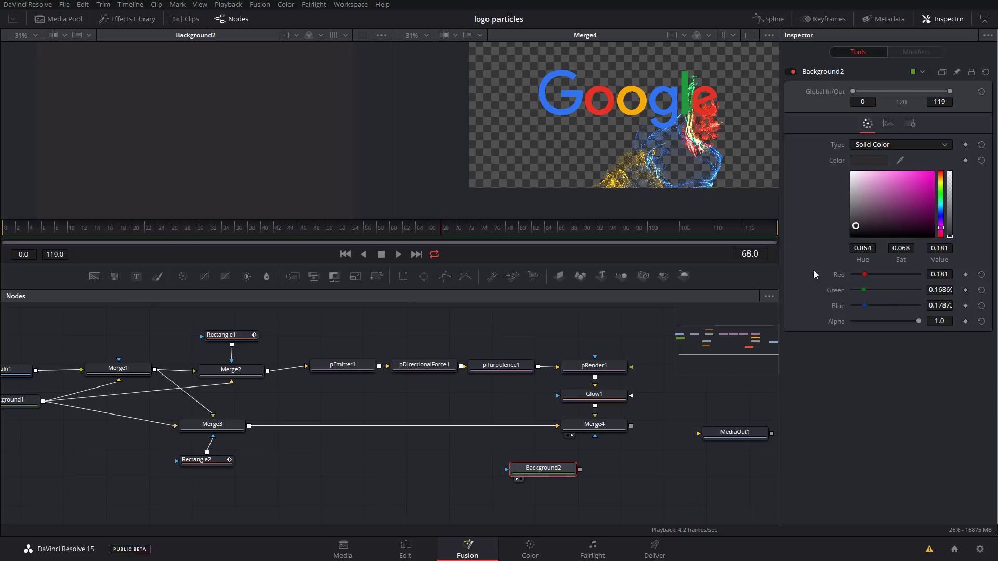
- Merge the Merge4 output over Background2 and show the new merge in the second viewer
left_click_drag(547, 469, 594, 460)
left_click_drag(631, 425, 635, 461)
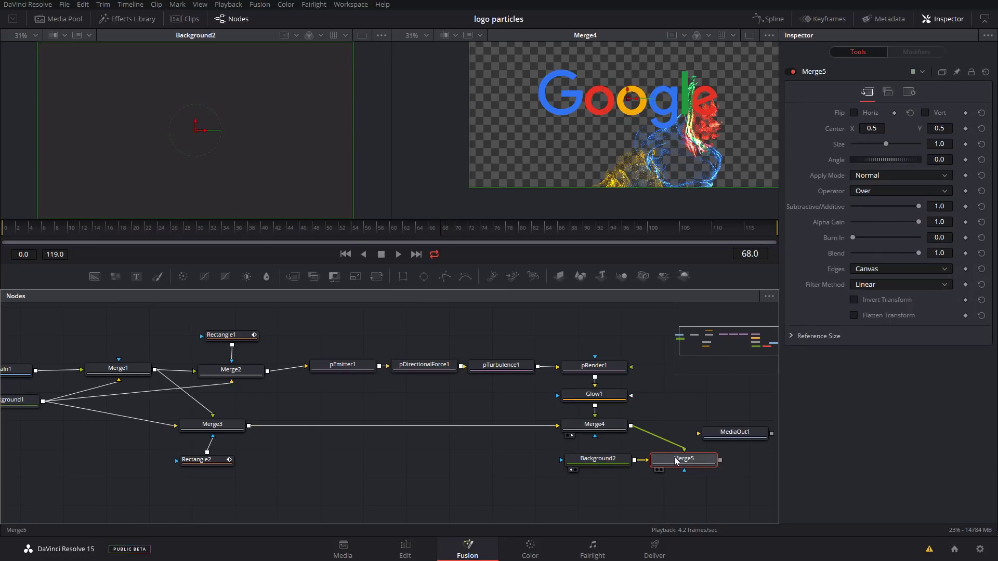
key("2")
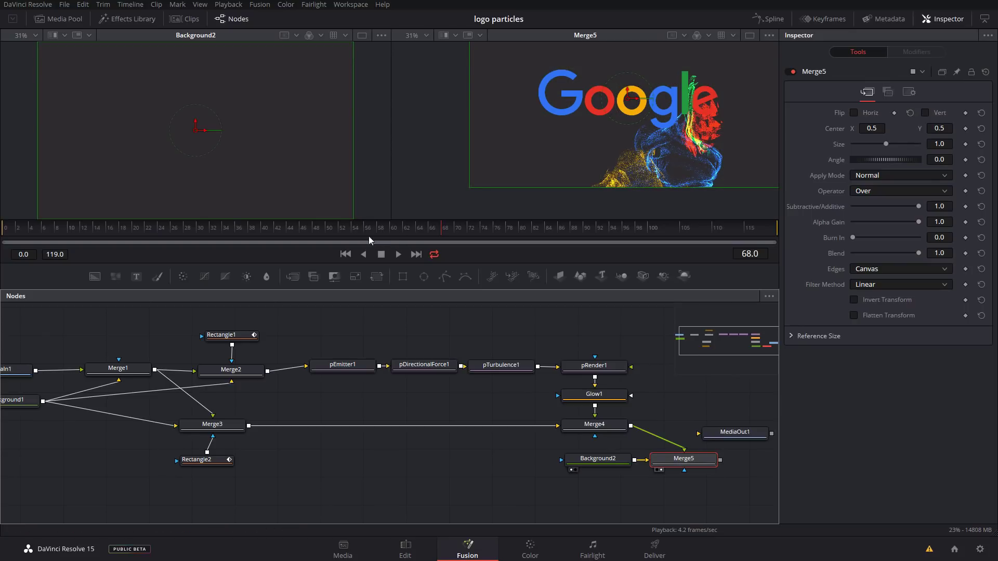
- Play the animation from frame 0 to review the logo and particles over the dark grey background
left_click_drag(76, 229, 3, 229)
key("space")
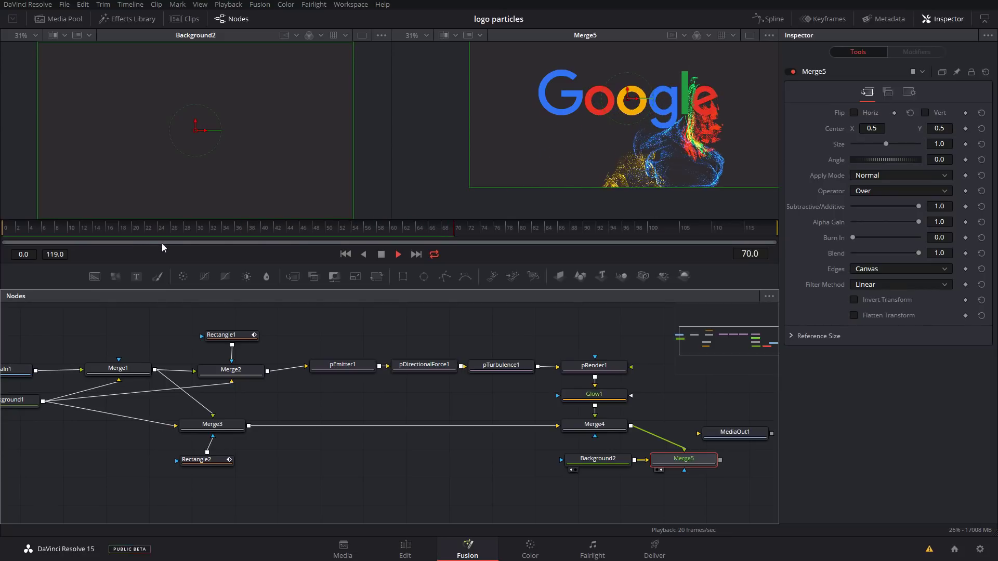
key("space")
- Place MediaOut1 beside Merge5 and connect Merge5's output to it
left_click_drag(535, 458, 415, 456)
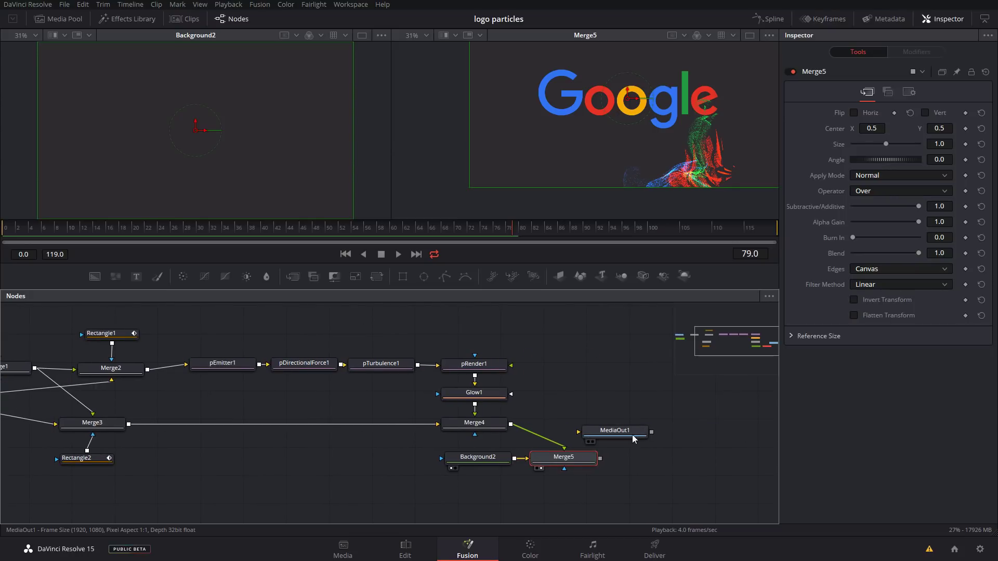
left_click_drag(613, 433, 679, 448)
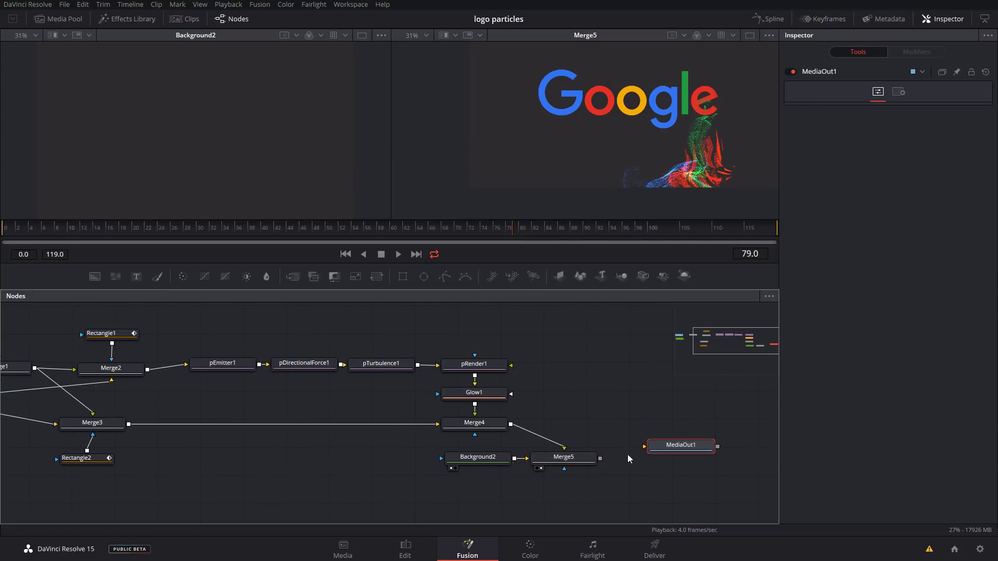
left_click_drag(600, 459, 677, 457)
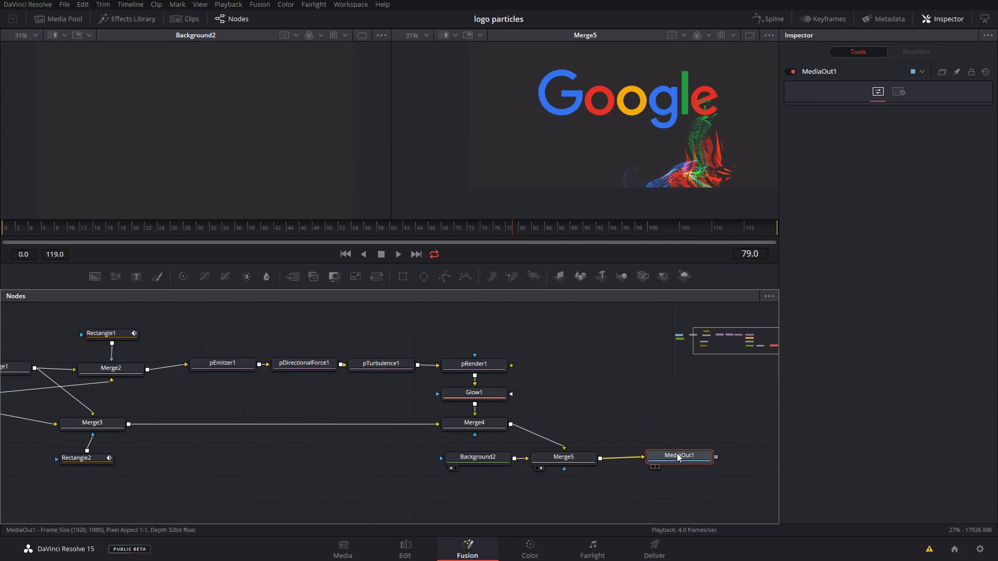